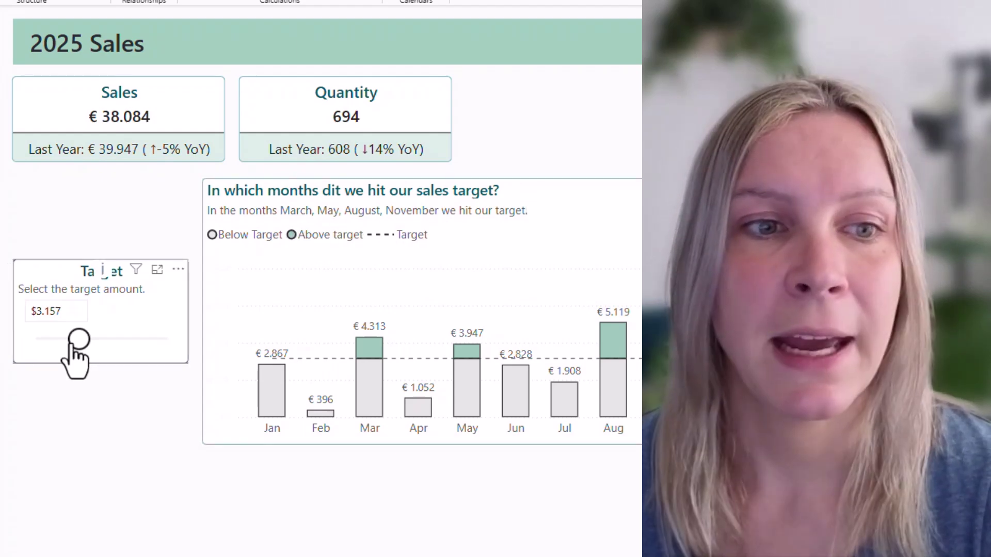
Slide the Target slicer up to $4.306 and $4.655, then down to $2.298.
{"action": "left_click_drag", "start_coordinate": [74, 341], "coordinate": [91, 342]}
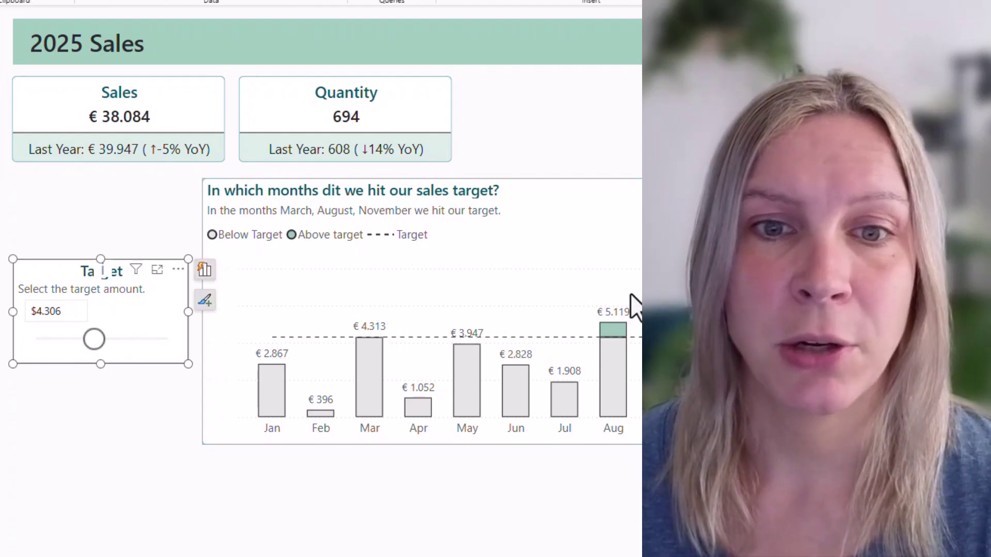
{"action": "left_click_drag", "start_coordinate": [94, 340], "coordinate": [99, 340]}
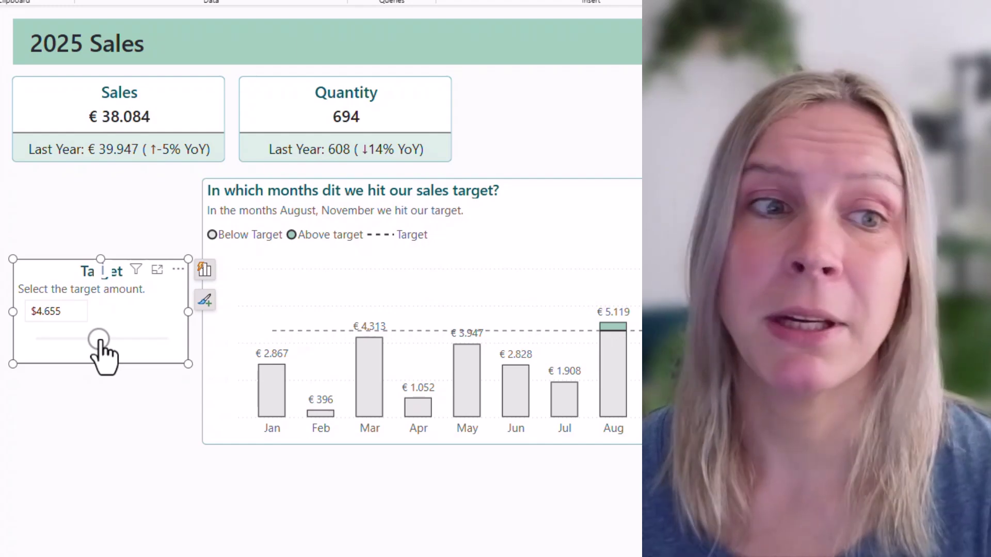
{"action": "left_click_drag", "start_coordinate": [98, 341], "coordinate": [68, 342]}
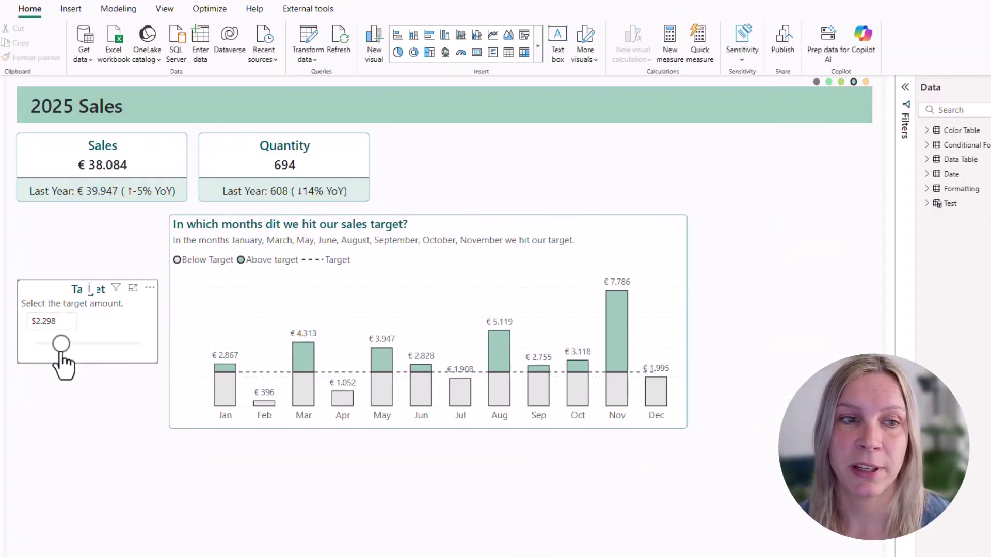
Nudge the Target slicer, deselect it, then start a Numeric range parameter from Modeling.
{"action": "left_click_drag", "start_coordinate": [56, 346], "coordinate": [67, 345]}
{"action": "left_click", "coordinate": [104, 447]}
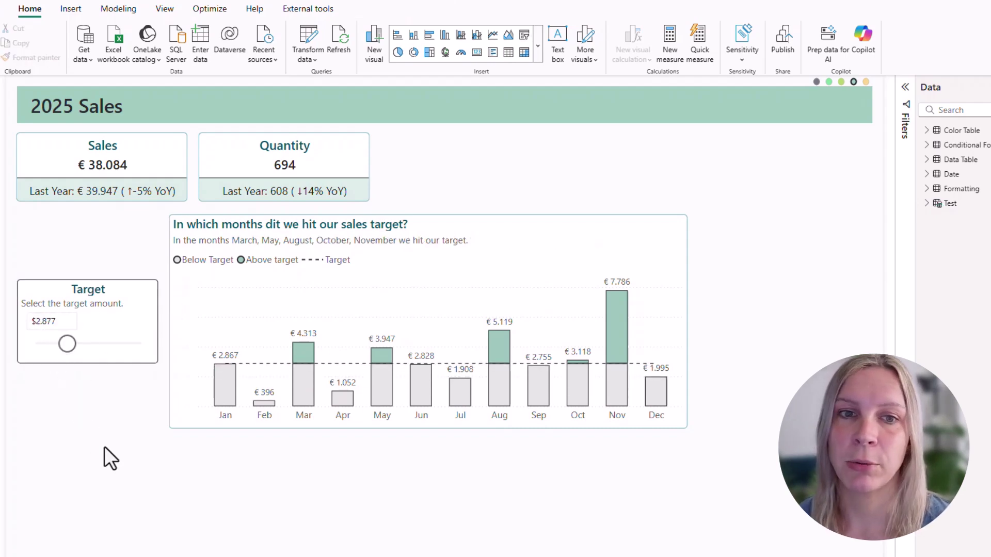
{"action": "left_click", "coordinate": [118, 16]}
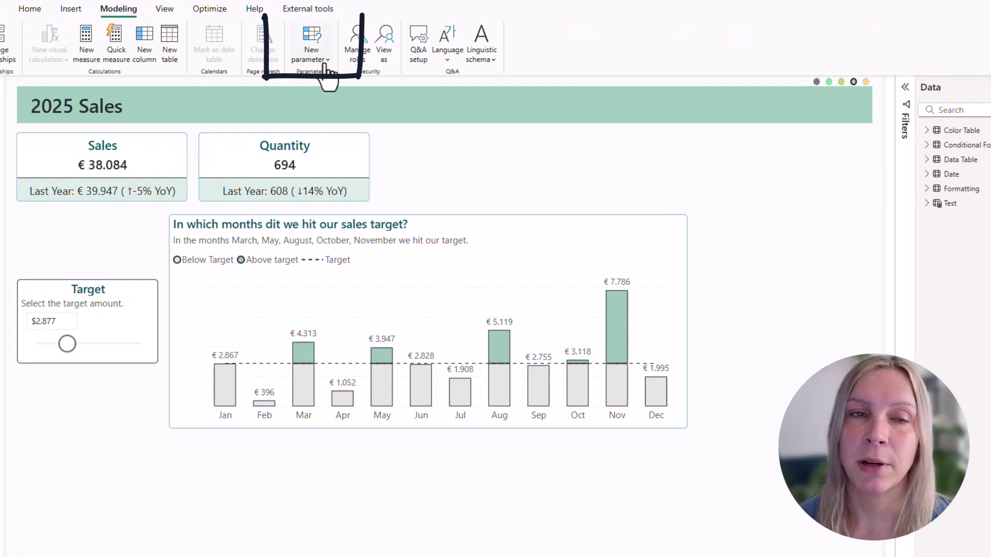
{"action": "left_click", "coordinate": [326, 67]}
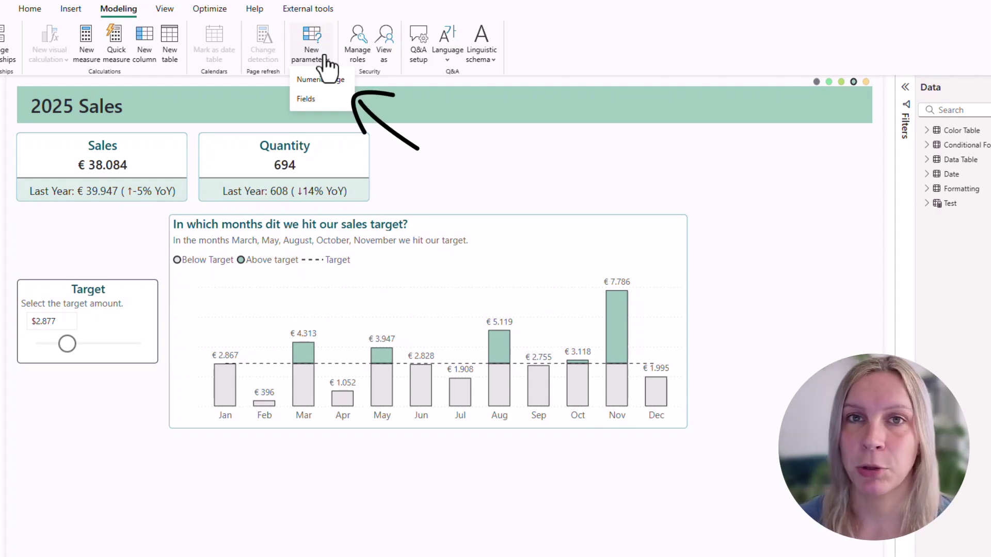
{"action": "left_click", "coordinate": [327, 80]}
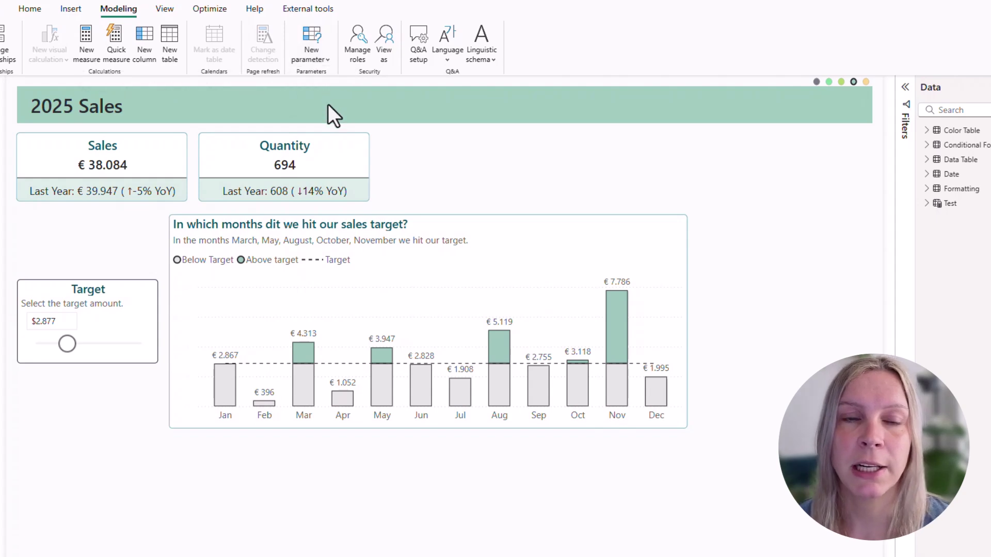
Keep the parameter as a numeric range and name it 'Target'.
{"action": "left_click", "coordinate": [465, 178]}
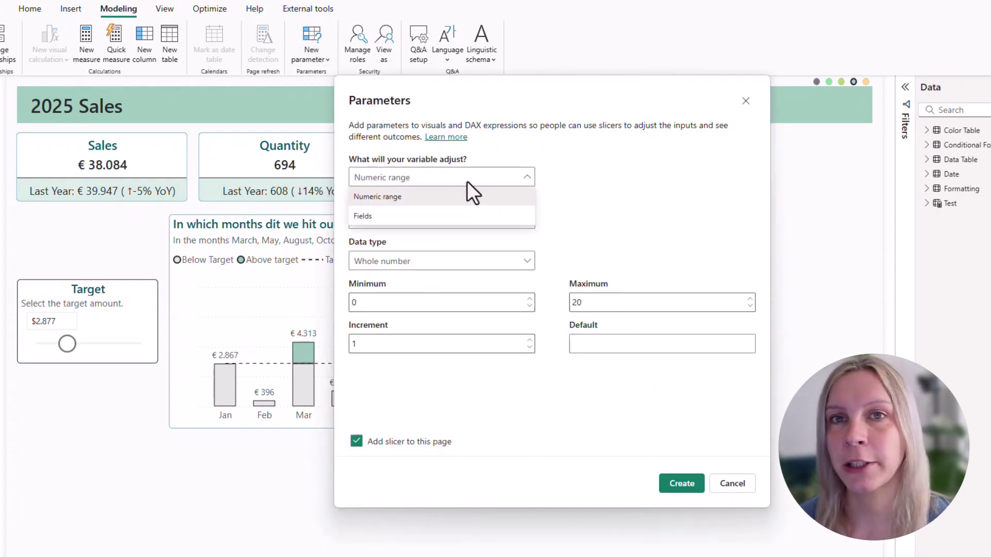
{"action": "left_click", "coordinate": [521, 177]}
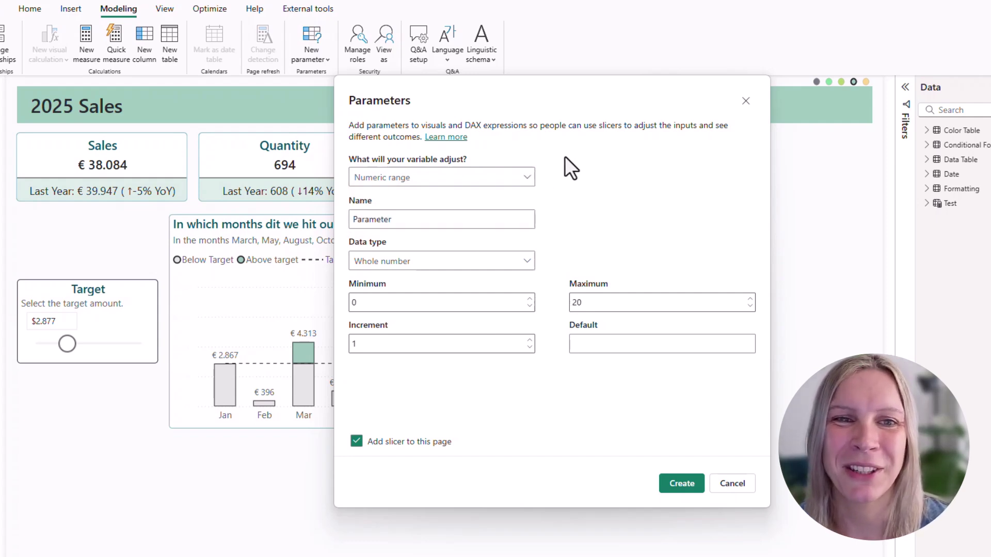
{"action": "double_click", "coordinate": [458, 219]}
{"action": "type", "text": "Target"}
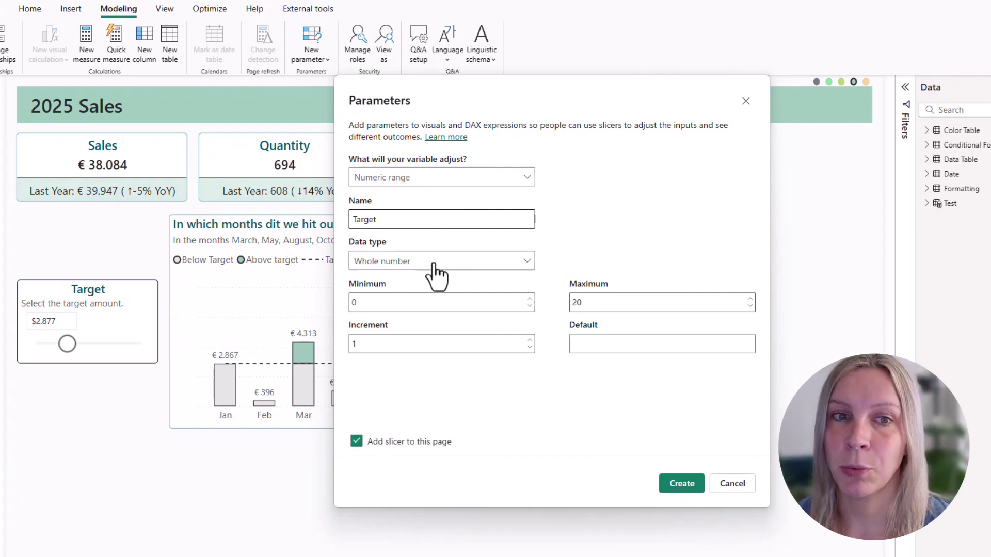
Make it a fixed decimal number with maximum 8000 and default 4000, and create it with a slicer.
{"action": "left_click", "coordinate": [459, 260]}
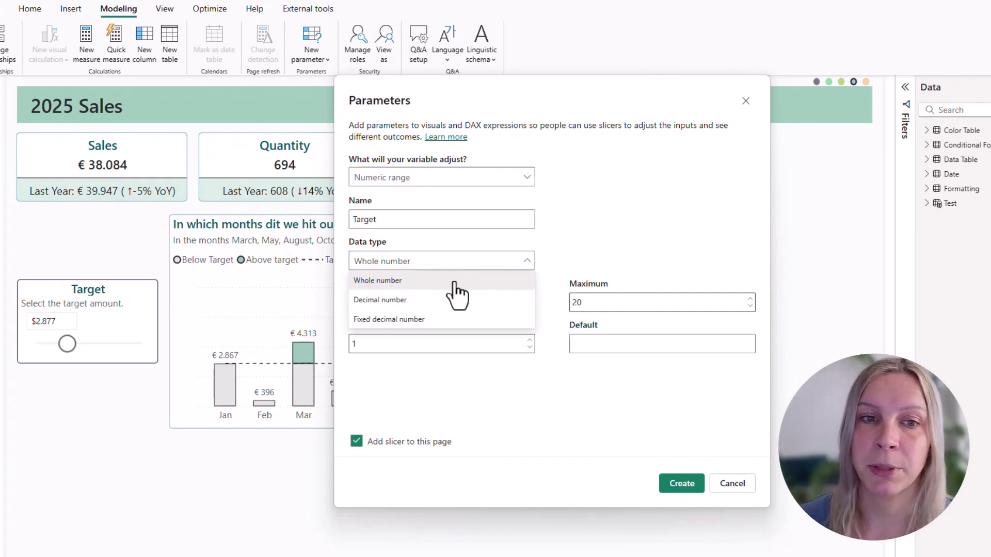
{"action": "left_click", "coordinate": [448, 320]}
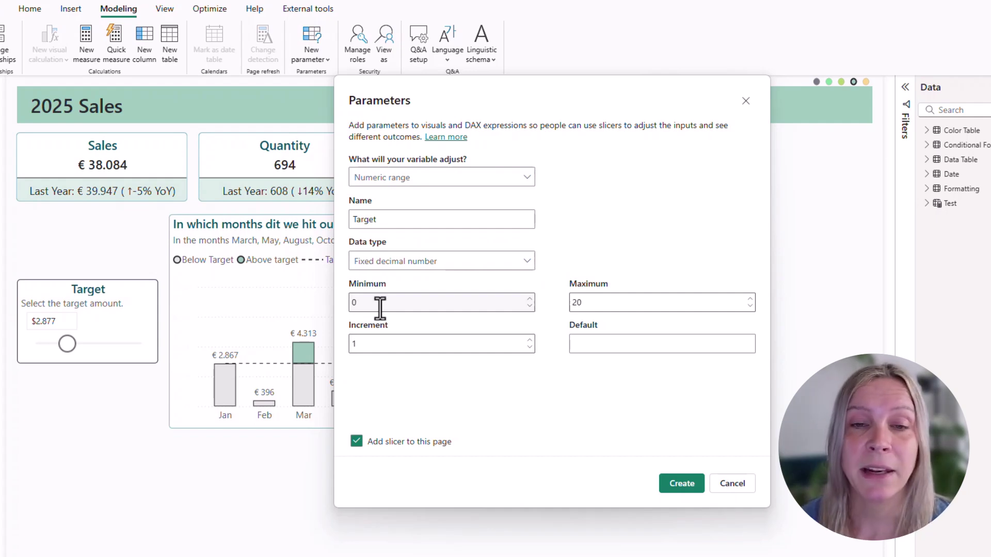
{"action": "double_click", "coordinate": [592, 305]}
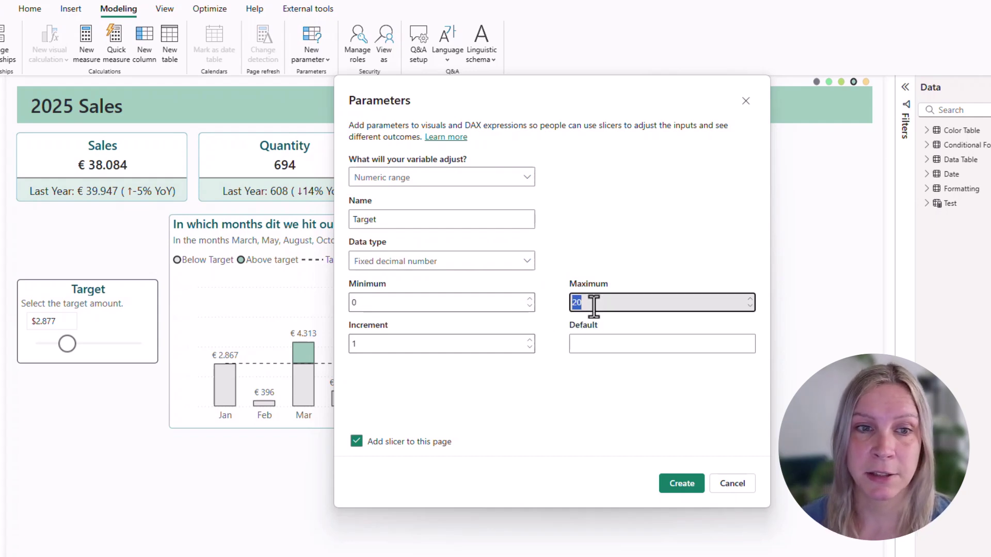
{"action": "type", "text": "8000"}
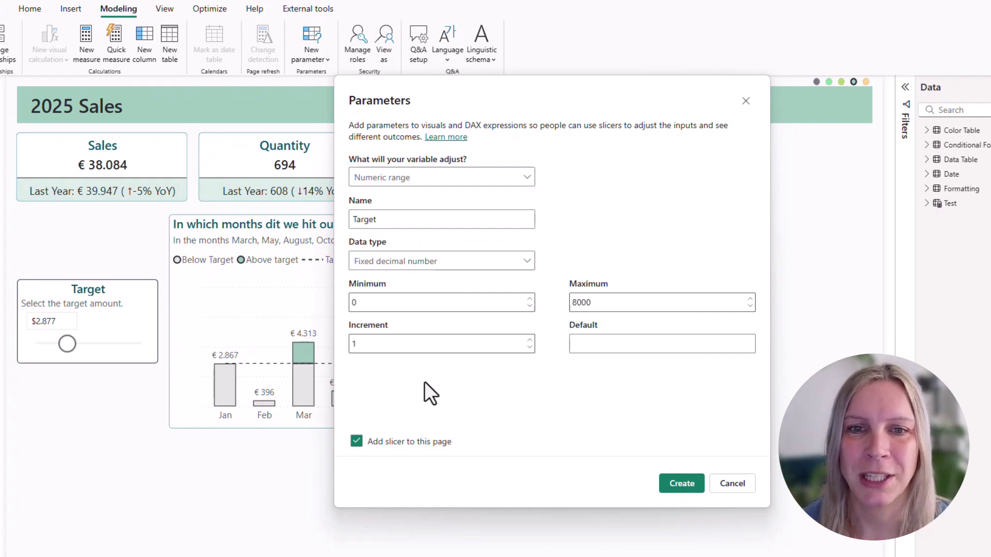
{"action": "left_click", "coordinate": [611, 356]}
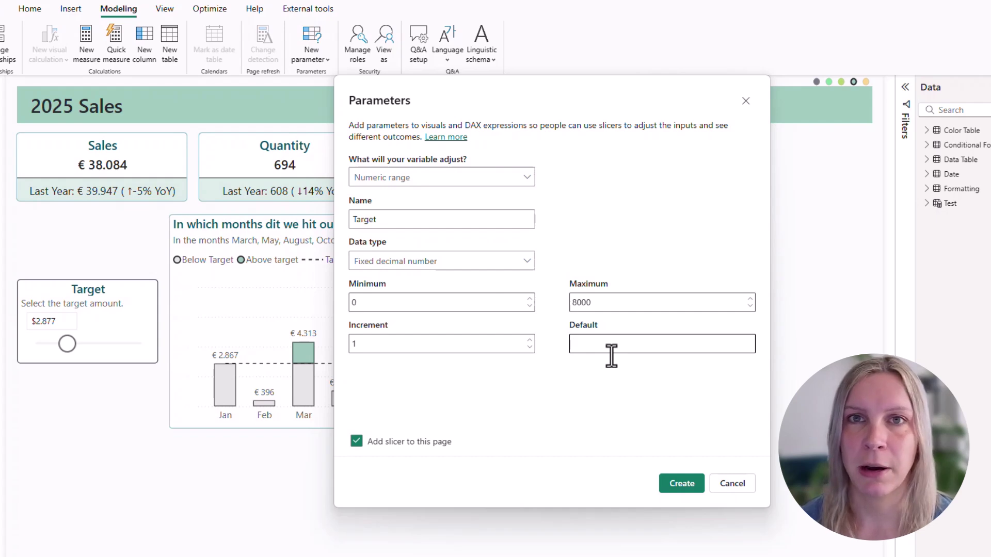
{"action": "type", "text": "4000"}
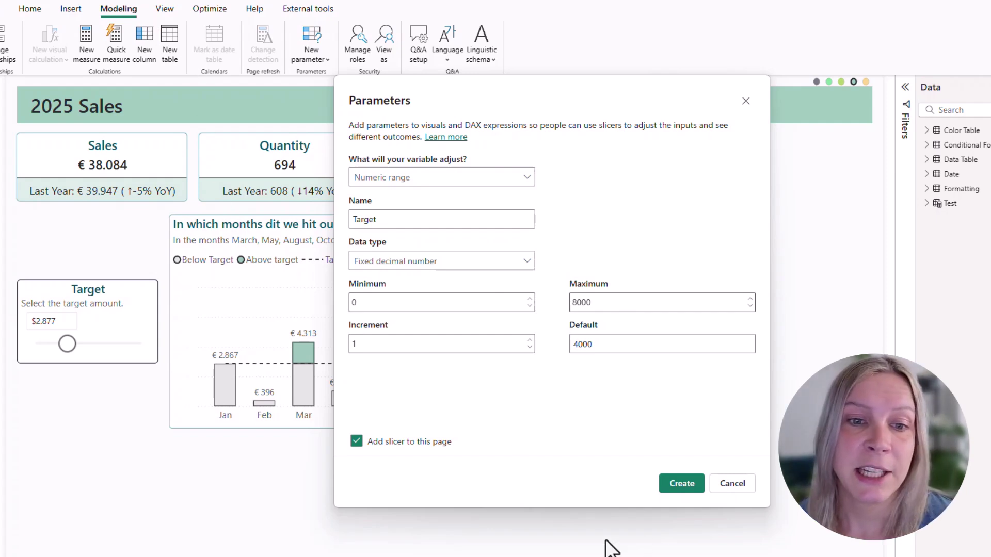
{"action": "left_click", "coordinate": [682, 485]}
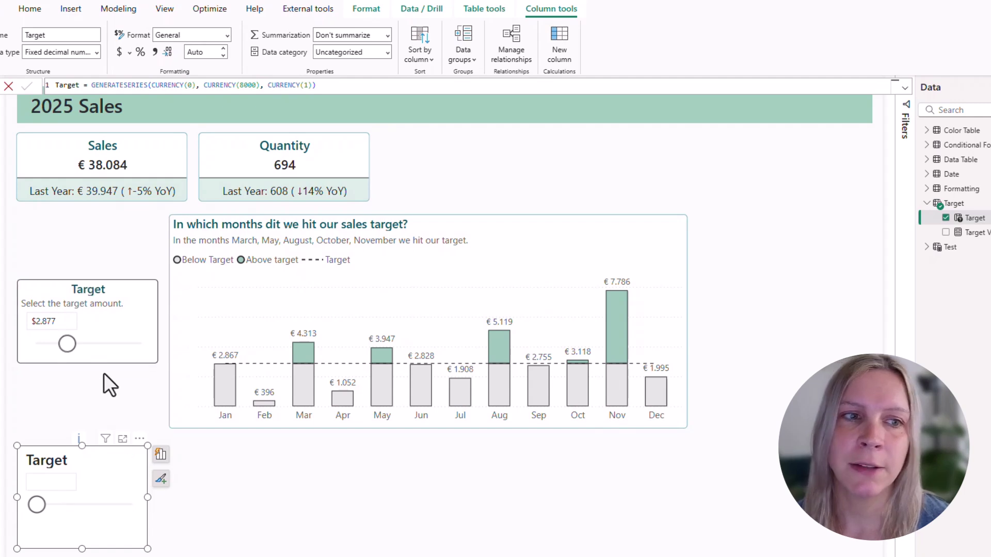
Enter 1183 in the new Target slicer, drag it to 2.190,00, and view the Target column's formula.
{"action": "left_click", "coordinate": [43, 289]}
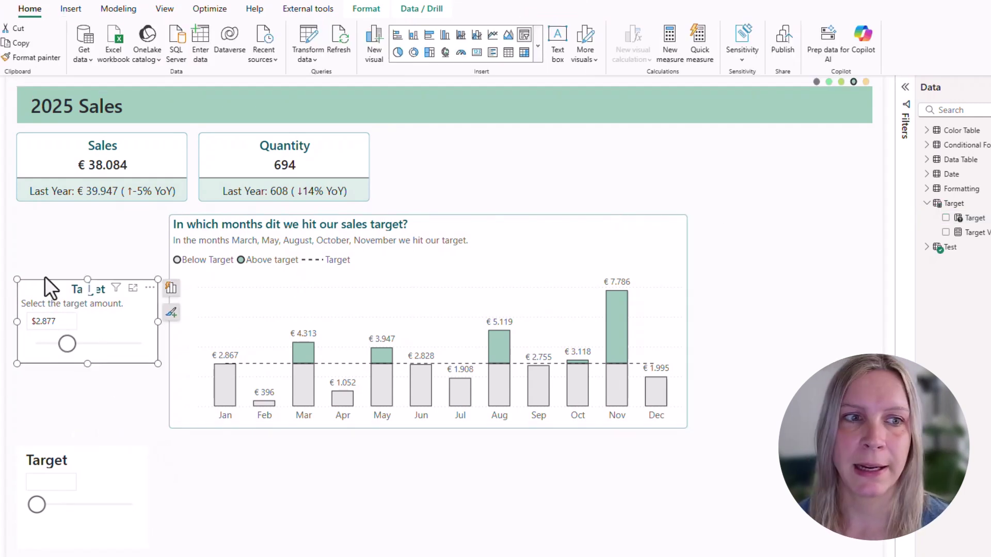
{"action": "left_click", "coordinate": [11, 289]}
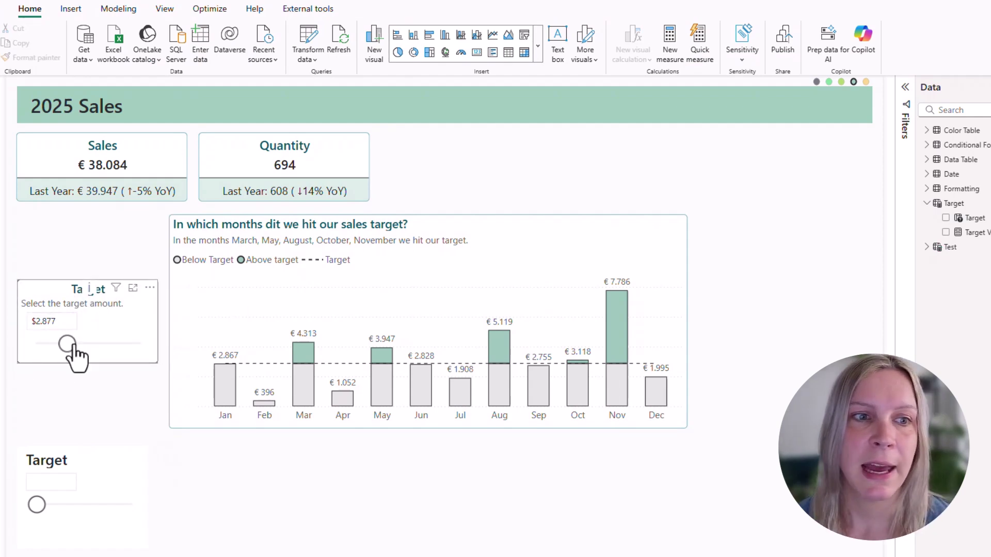
{"action": "type", "text": "1183"}
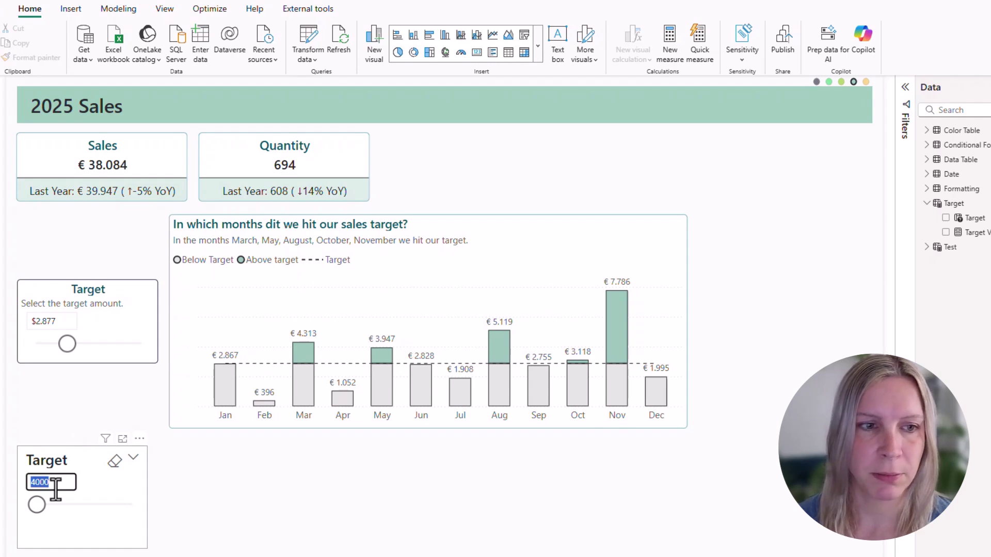
{"action": "key", "text": "Return"}
{"action": "left_click", "coordinate": [51, 508]}
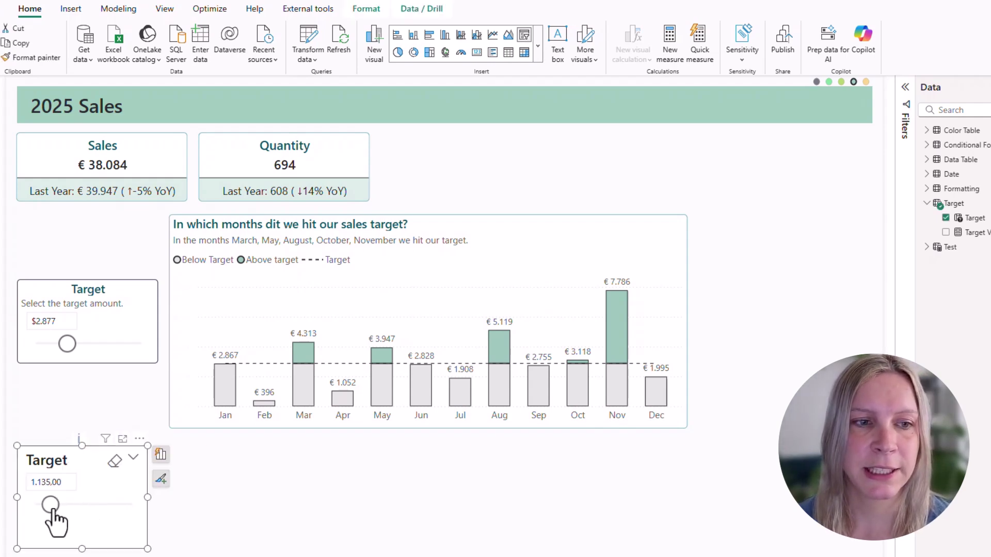
{"action": "left_click_drag", "start_coordinate": [51, 506], "coordinate": [62, 505]}
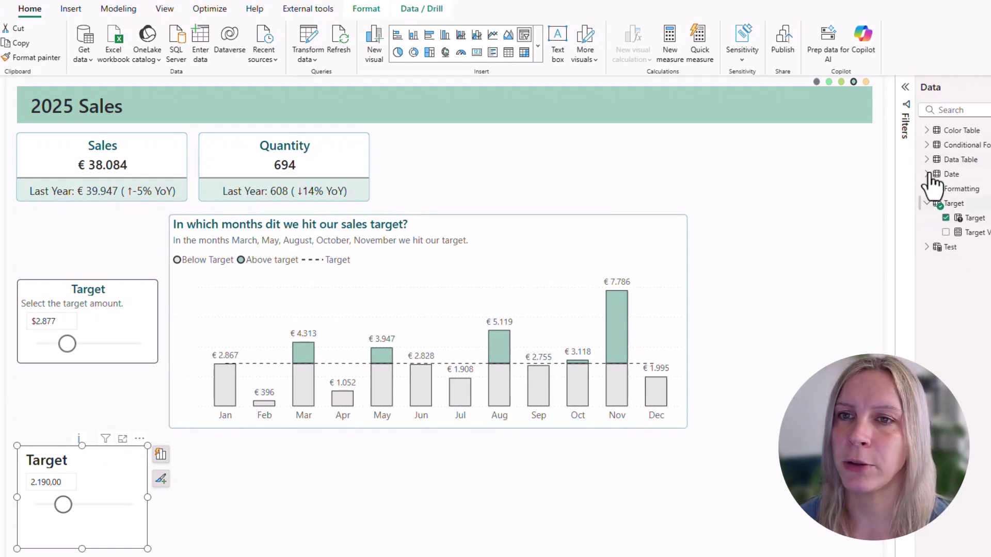
{"action": "left_click", "coordinate": [974, 217]}
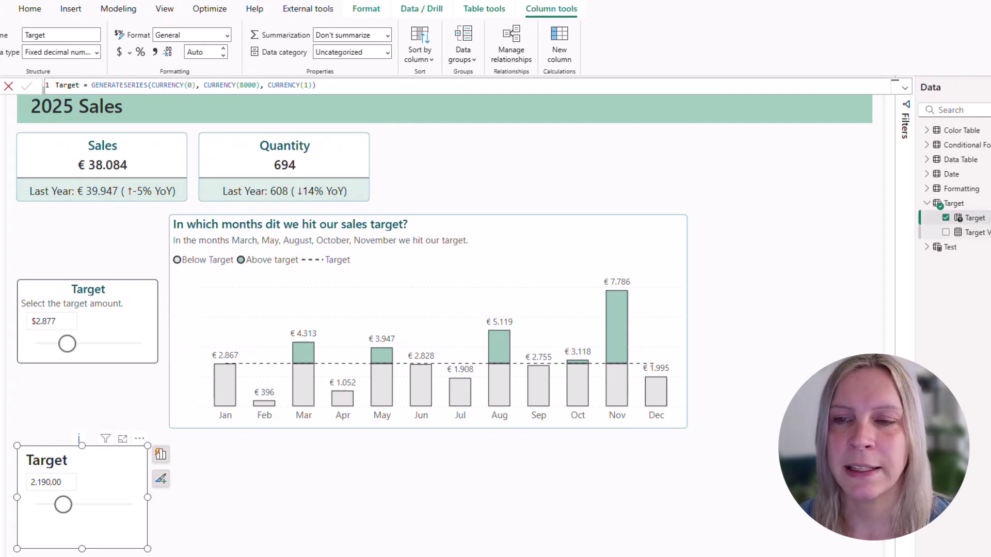
Move the Target Value card to the lower left beside the lower Target slicer.
{"action": "left_click", "coordinate": [974, 232]}
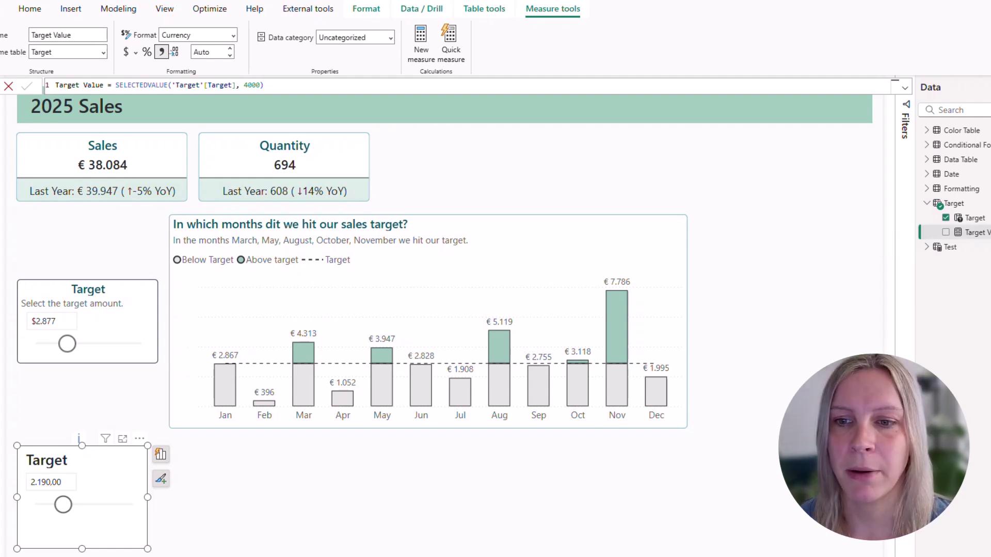
{"action": "key", "text": "Escape"}
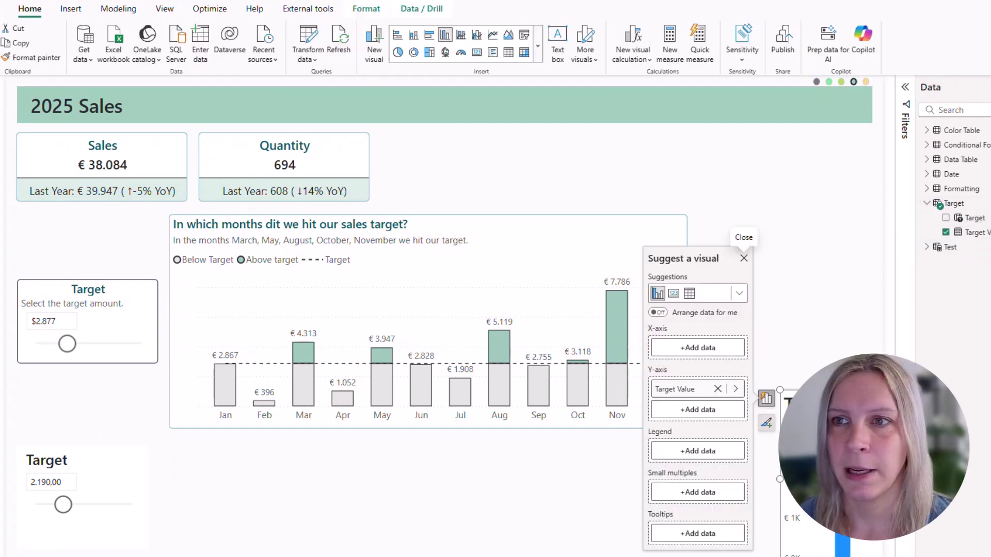
{"action": "left_click", "coordinate": [744, 258]}
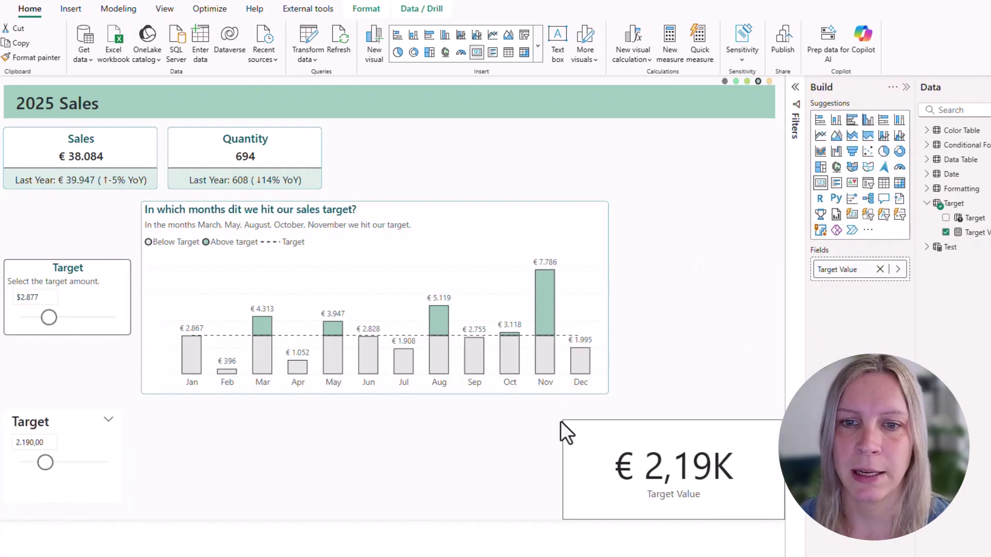
{"action": "left_click_drag", "start_coordinate": [564, 423], "coordinate": [154, 408]}
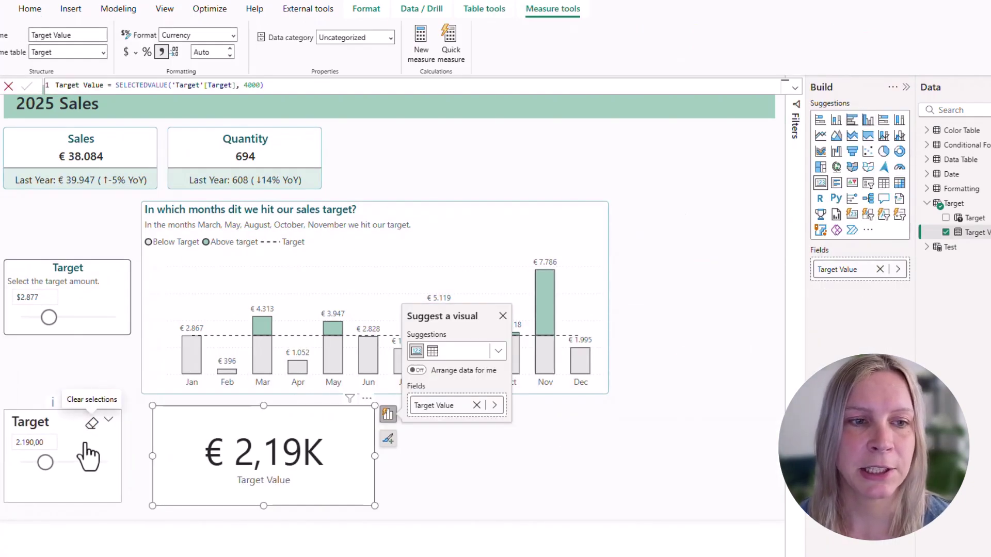
{"action": "left_click", "coordinate": [91, 426]}
{"action": "left_click", "coordinate": [323, 463]}
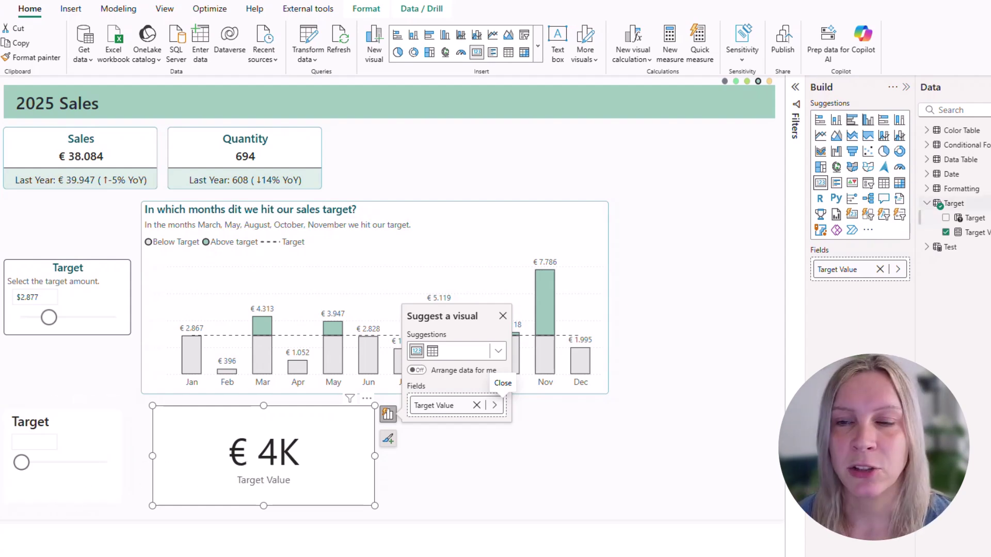
Give the Target Value measure 0 decimal places and slide the lower slicer to €3.948.
{"action": "left_click", "coordinate": [974, 233]}
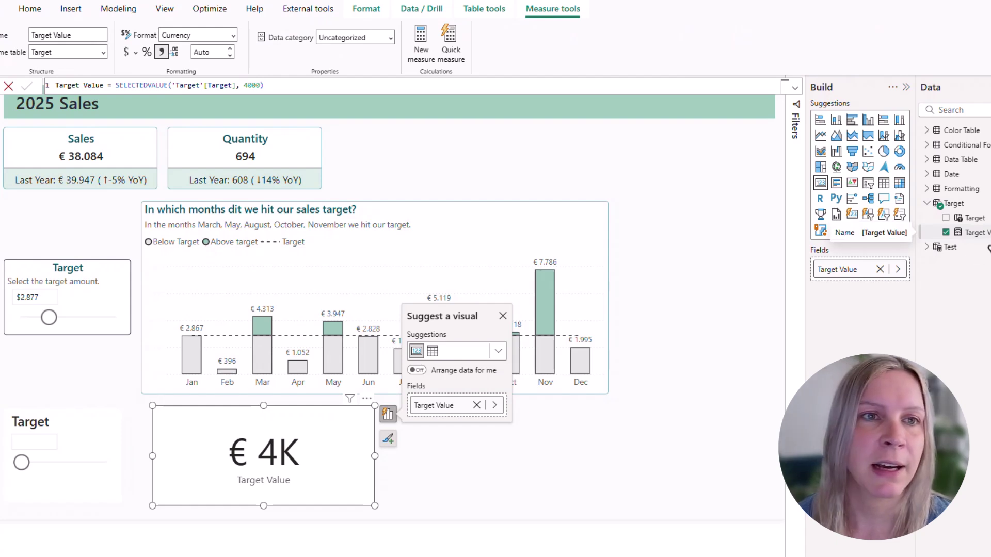
{"action": "left_click", "coordinate": [208, 52]}
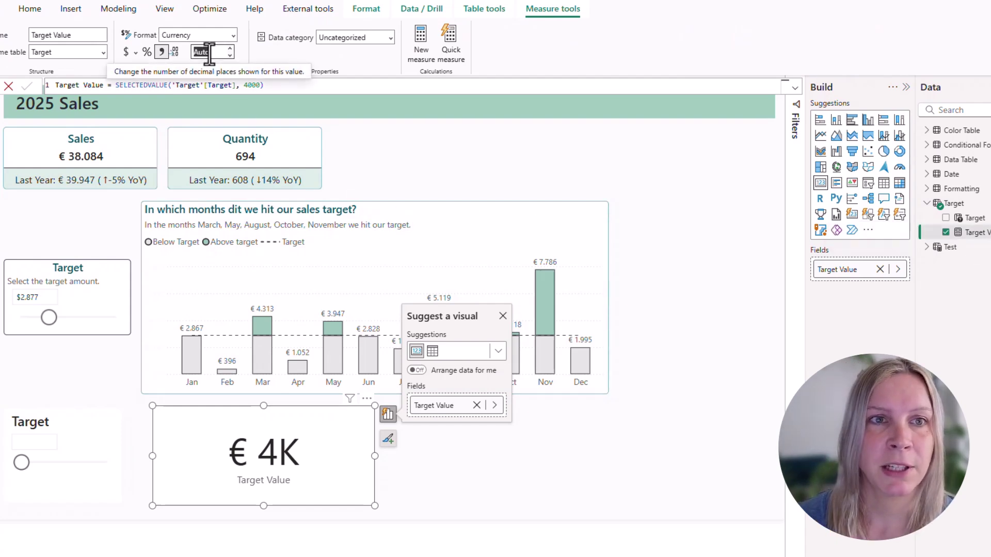
{"action": "key", "text": "Return"}
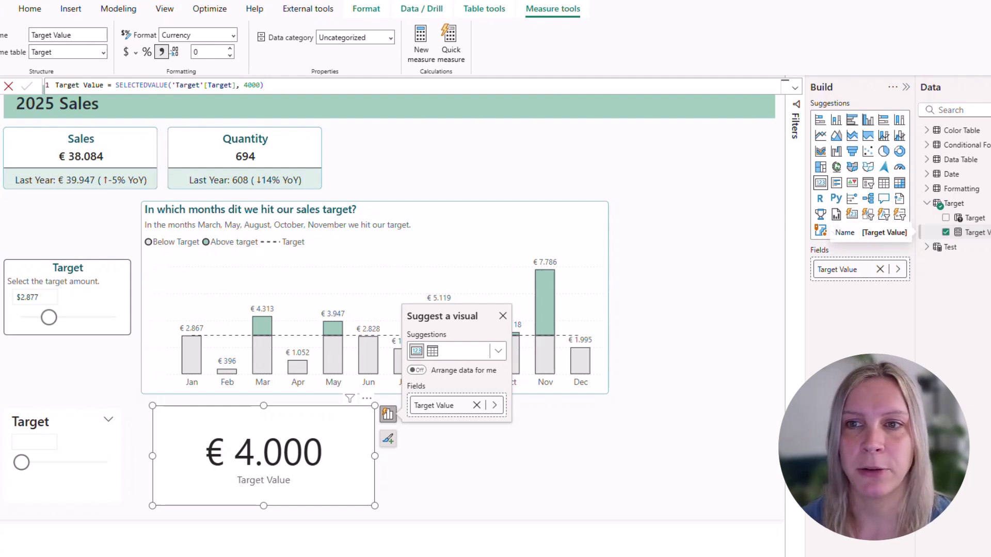
{"action": "left_click_drag", "start_coordinate": [21, 462], "coordinate": [63, 464]}
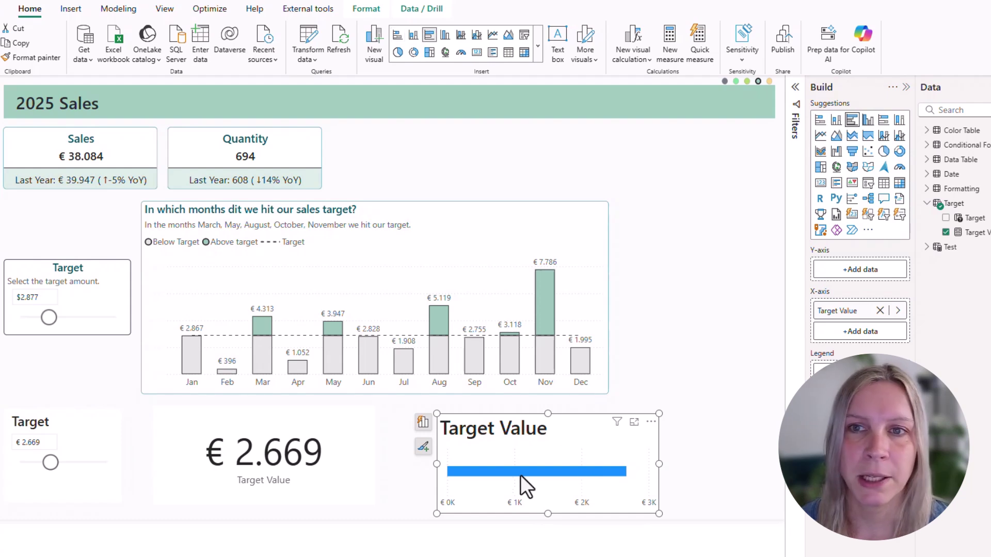
Delete the trial Target Value bar chart and lower the upper Target slicer to $2.058.
{"action": "left_click_drag", "start_coordinate": [50, 463], "coordinate": [80, 463]}
{"action": "left_click", "coordinate": [541, 500]}
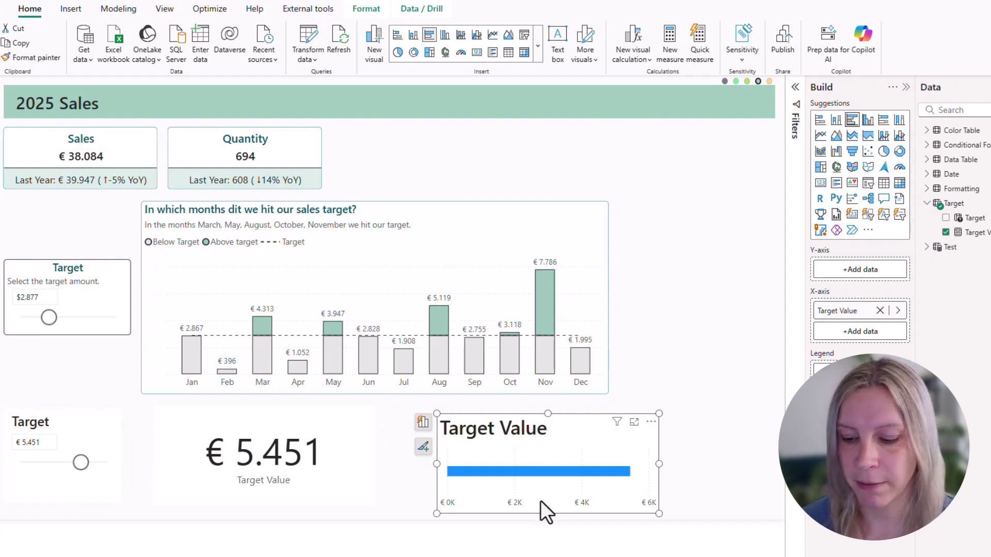
{"action": "key", "text": "Delete"}
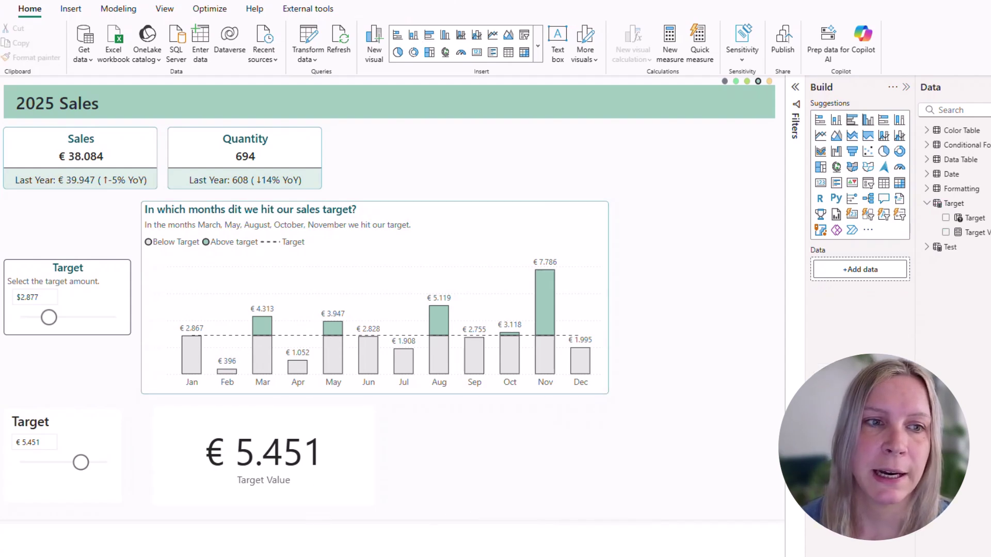
{"action": "left_click_drag", "start_coordinate": [50, 317], "coordinate": [36, 320]}
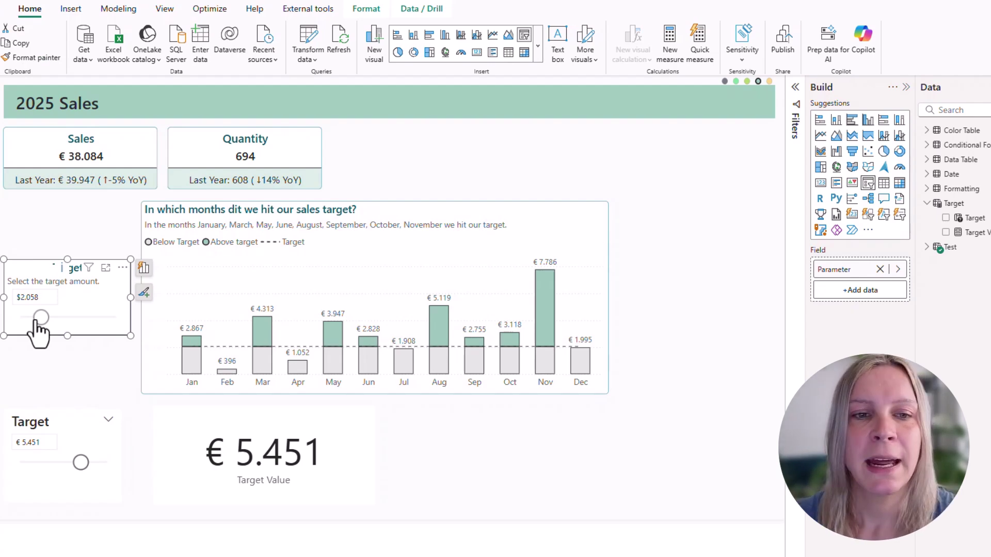
Drag the upper Target slicer to $2.438 to shift the dashed target line, then deselect visuals.
{"action": "left_click", "coordinate": [579, 237]}
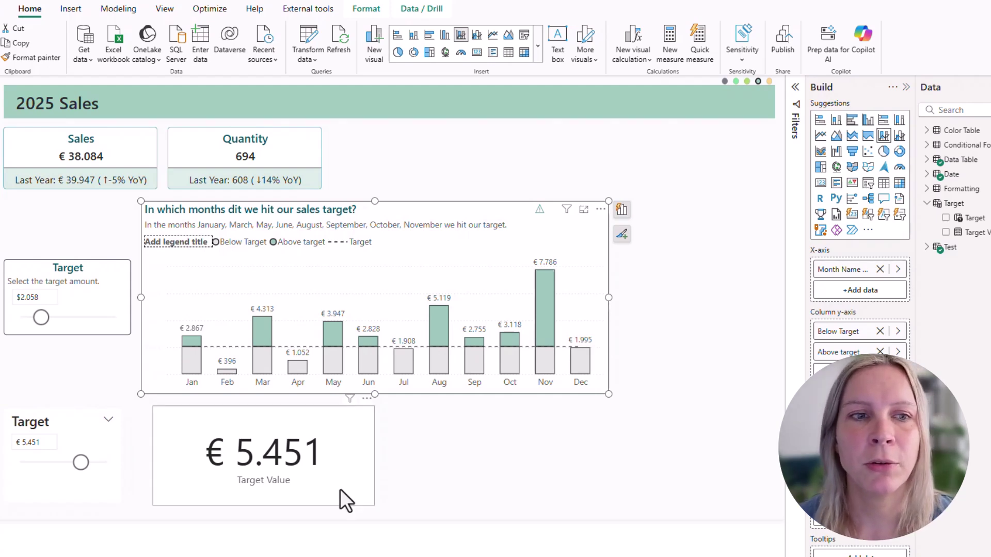
{"action": "left_click_drag", "start_coordinate": [44, 318], "coordinate": [46, 321]}
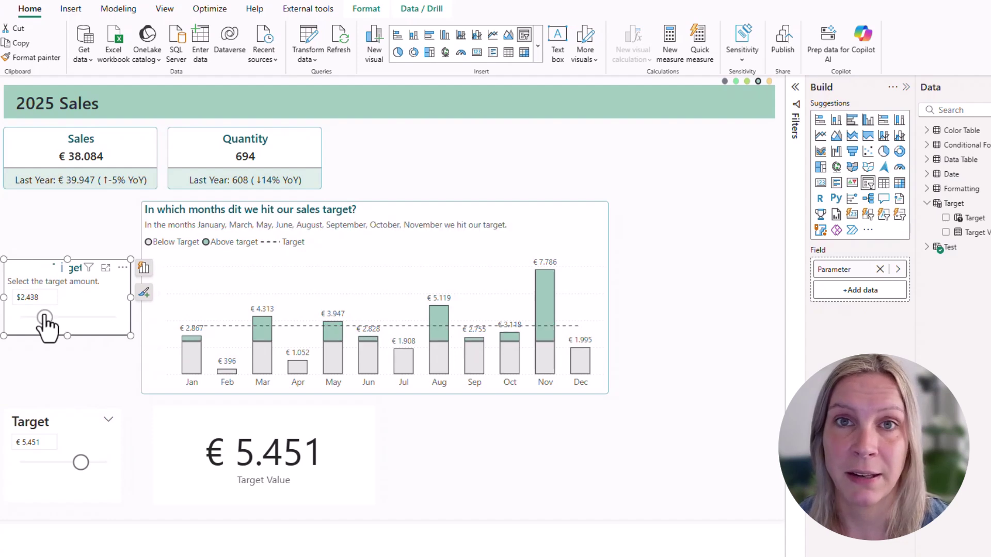
{"action": "left_click", "coordinate": [488, 390]}
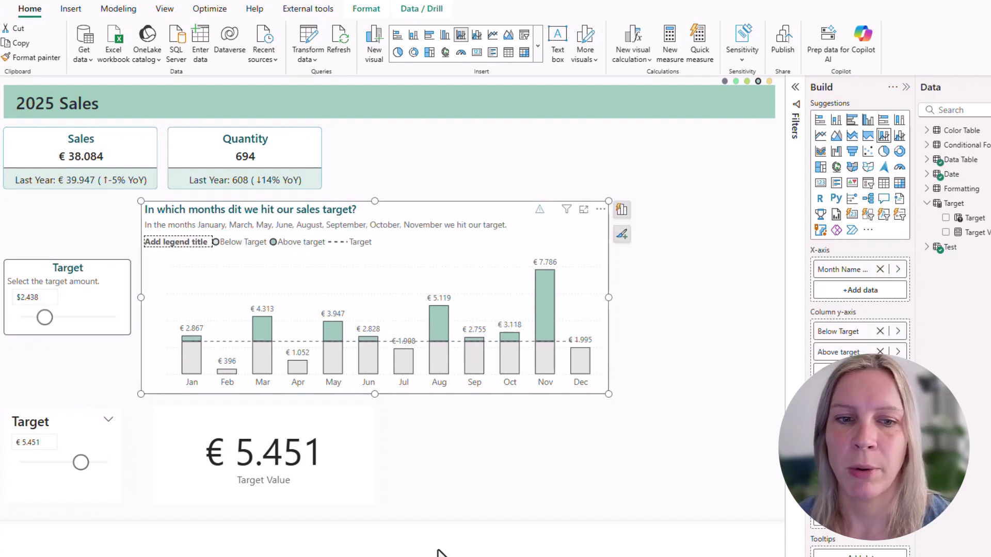
{"action": "left_click", "coordinate": [438, 551]}
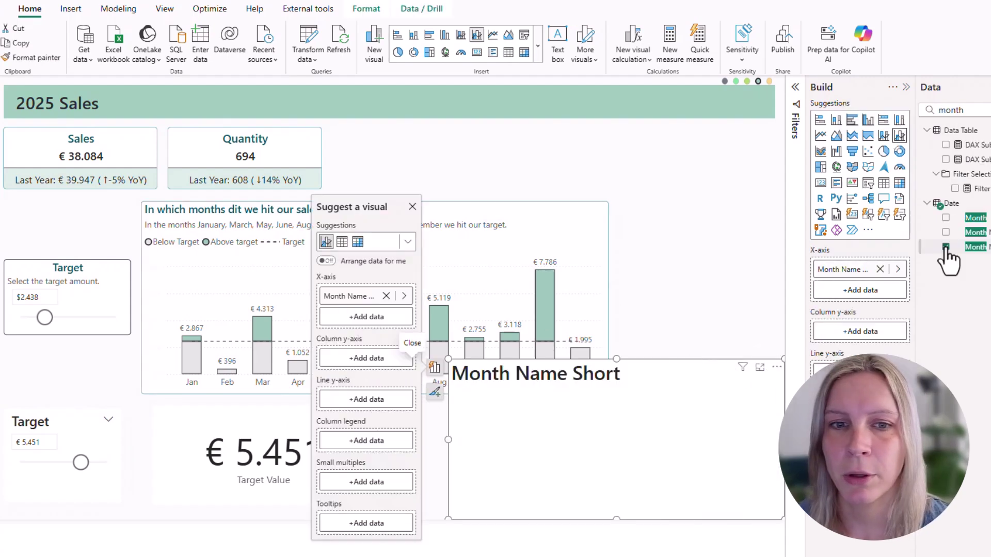
Search for and add Sales TY and Target Value to the new monthly chart, and set the lower slicer to 2.949.
{"action": "double_click", "coordinate": [951, 110]}
{"action": "type", "text": "sale"}
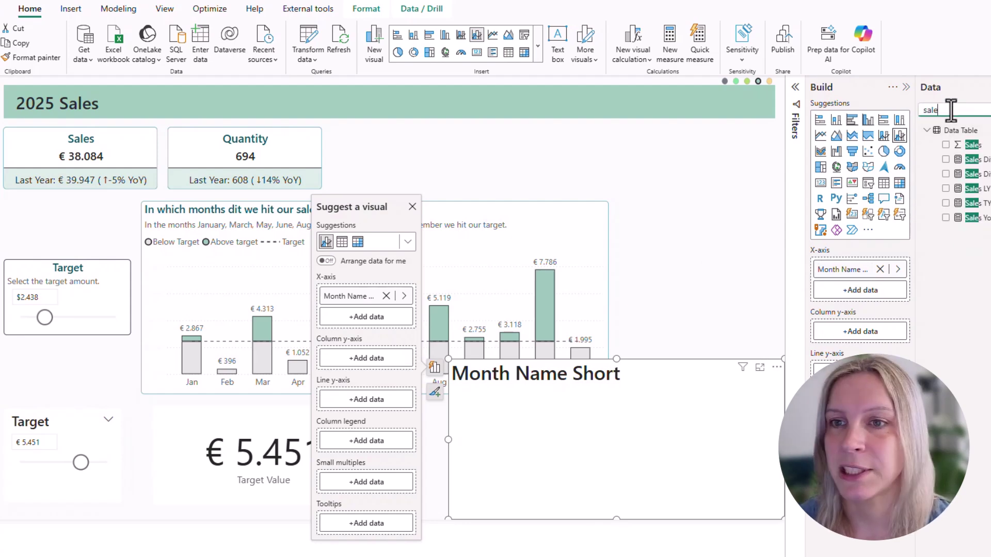
{"action": "left_click", "coordinate": [946, 202]}
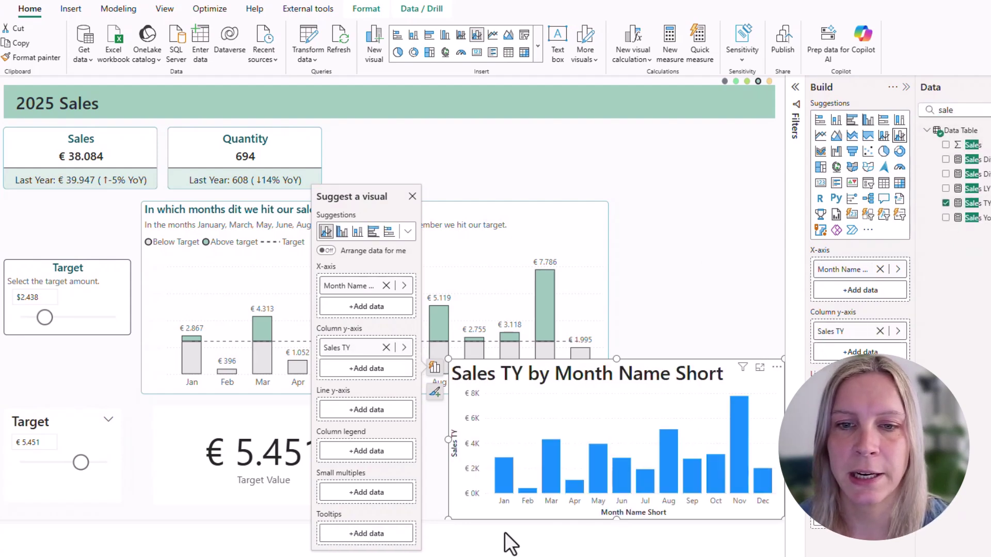
{"action": "left_click", "coordinate": [968, 117]}
{"action": "key", "text": "BackSpace"}
{"action": "key", "text": "BackSpace"}
{"action": "key", "text": "BackSpace"}
{"action": "key", "text": "BackSpace"}
{"action": "type", "text": "target"}
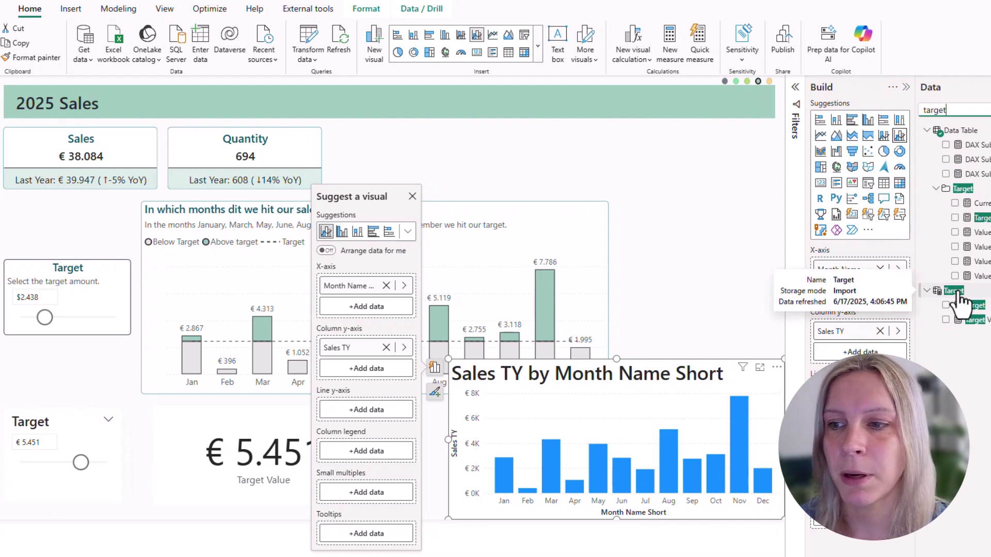
{"action": "left_click", "coordinate": [945, 320]}
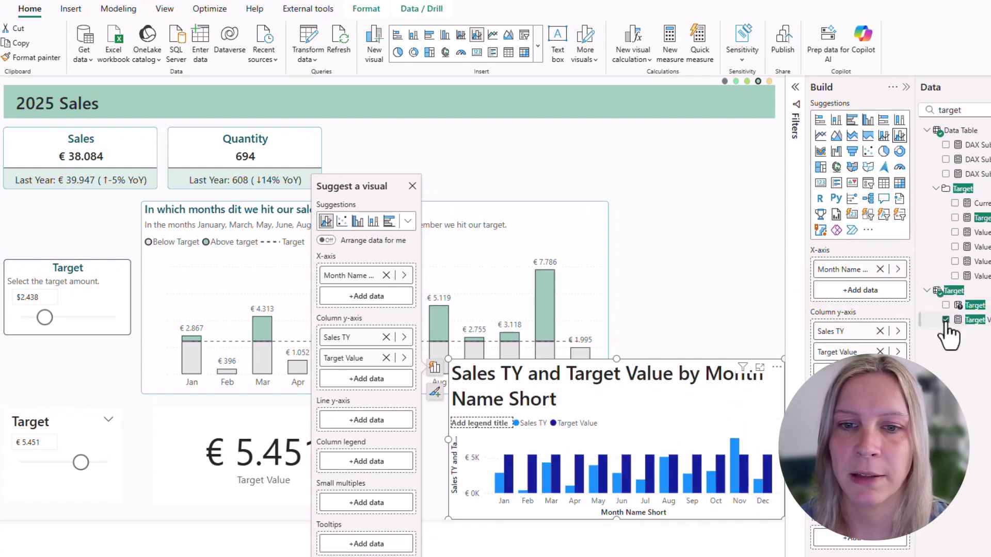
{"action": "left_click", "coordinate": [551, 550]}
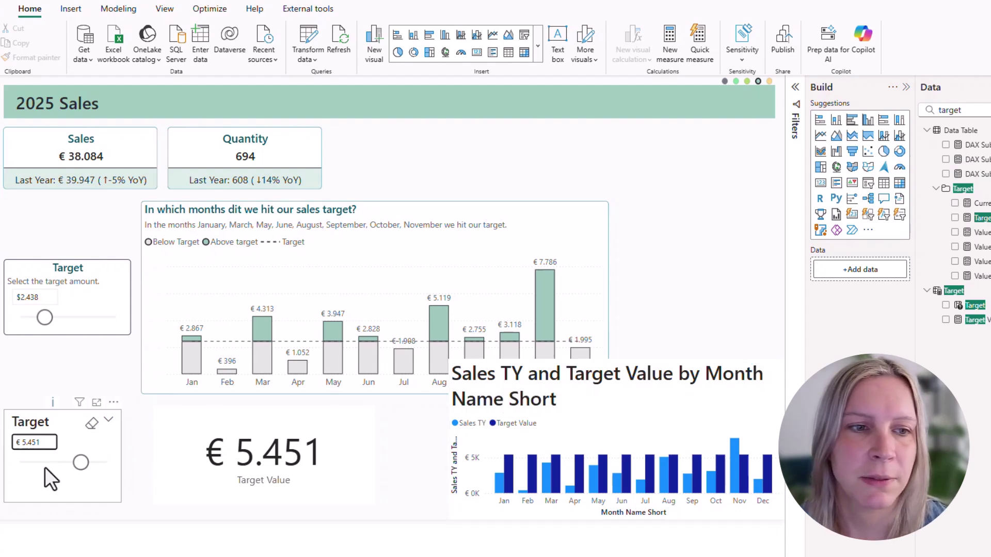
{"action": "mouse_move", "coordinate": [80, 463]}
{"action": "left_mouse_down"}
{"action": "mouse_move", "coordinate": [36, 466]}
{"action": "mouse_move", "coordinate": [78, 468]}
{"action": "left_mouse_up"}
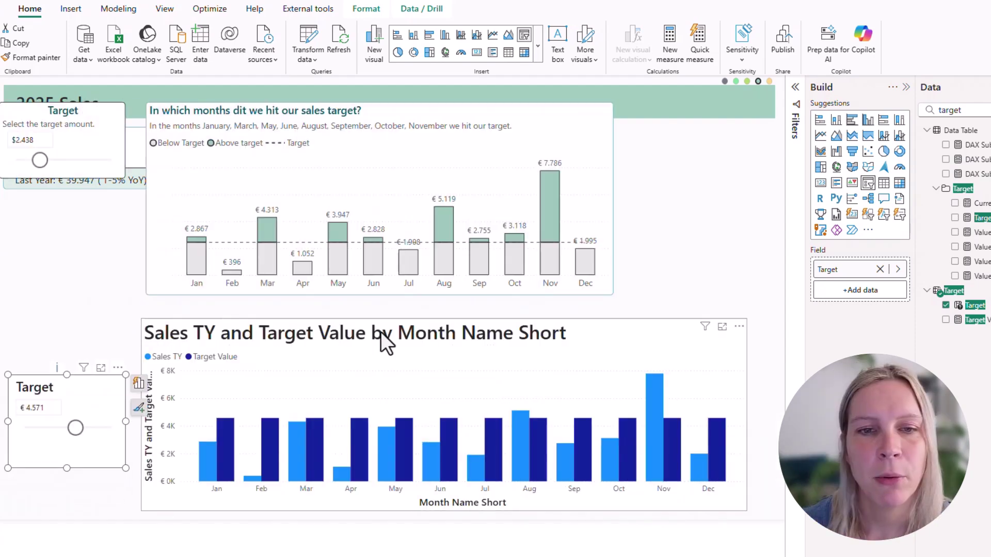
Turn on Overlap in the comparison chart's column layout settings.
{"action": "left_click", "coordinate": [380, 331]}
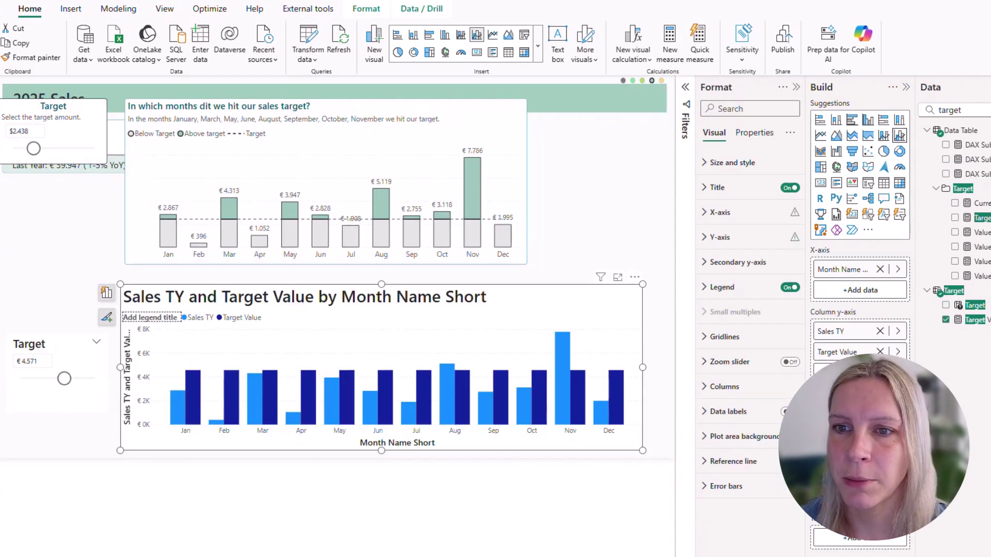
{"action": "left_click", "coordinate": [752, 392]}
{"action": "scroll", "coordinate": [756, 404], "scroll_direction": "down", "scroll_amount": 3}
{"action": "left_click", "coordinate": [718, 454]}
{"action": "scroll", "coordinate": [733, 457], "scroll_direction": "down", "scroll_amount": 3}
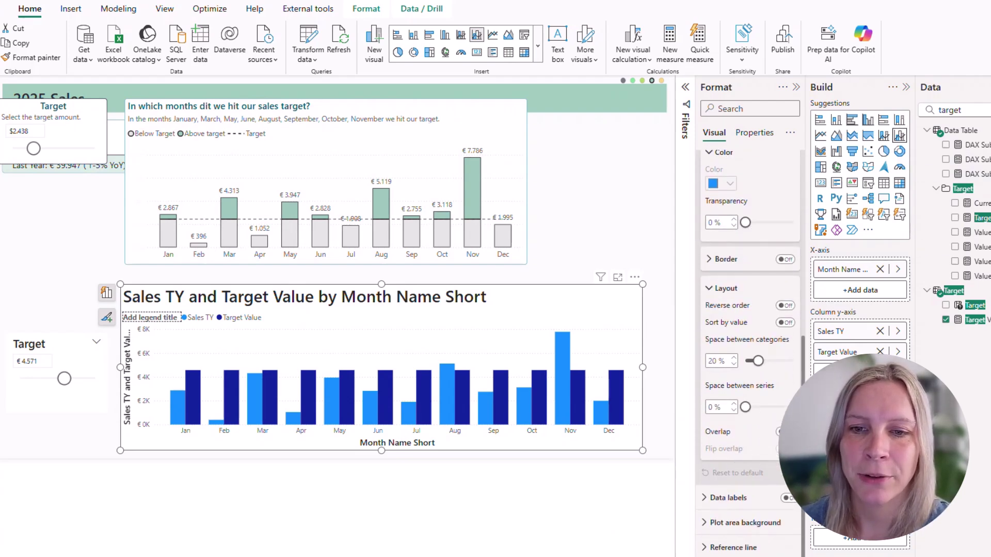
{"action": "left_click", "coordinate": [775, 431]}
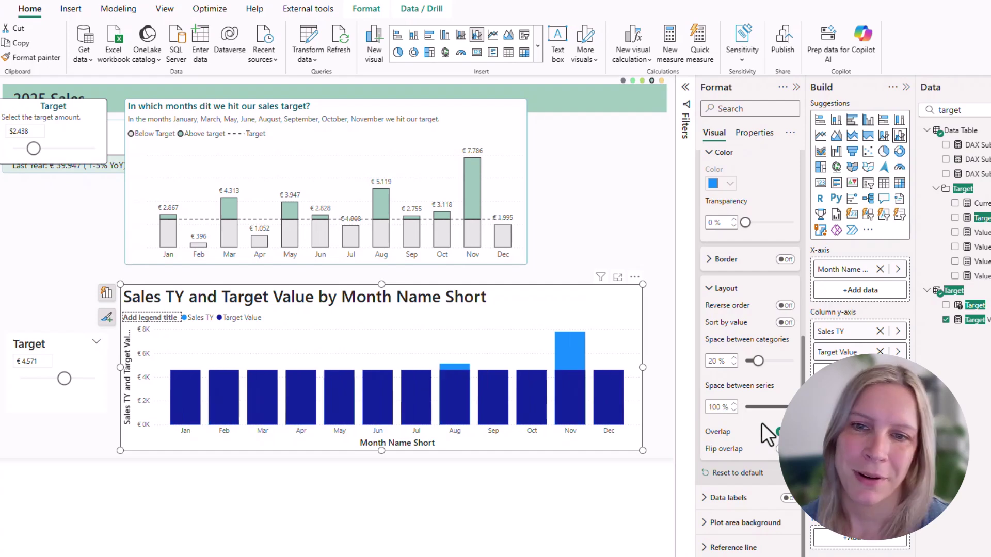
Lower the target to €2.374 and flip the overlap so Target Value sits behind Sales TY.
{"action": "left_click_drag", "start_coordinate": [63, 378], "coordinate": [46, 379]}
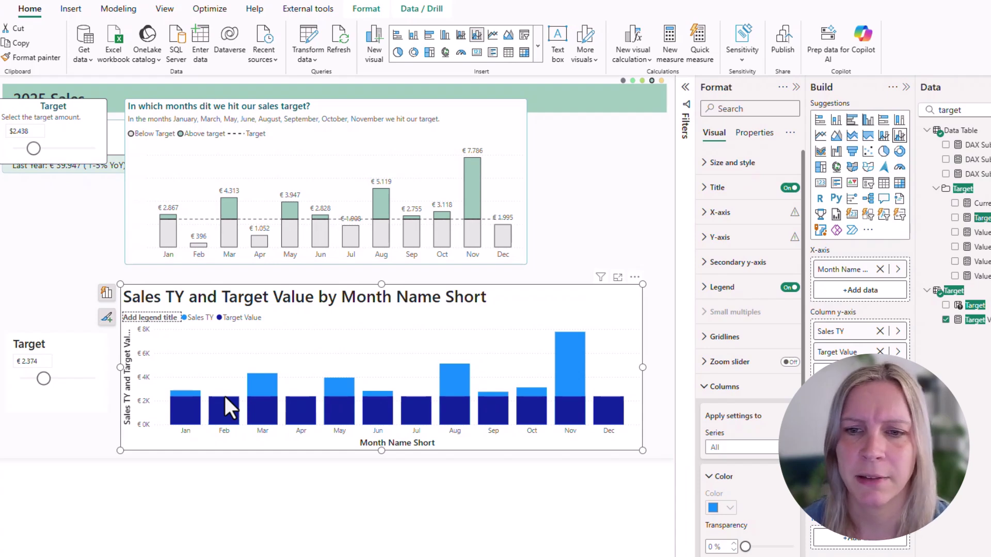
{"action": "scroll", "coordinate": [729, 393], "scroll_direction": "down", "scroll_amount": 5}
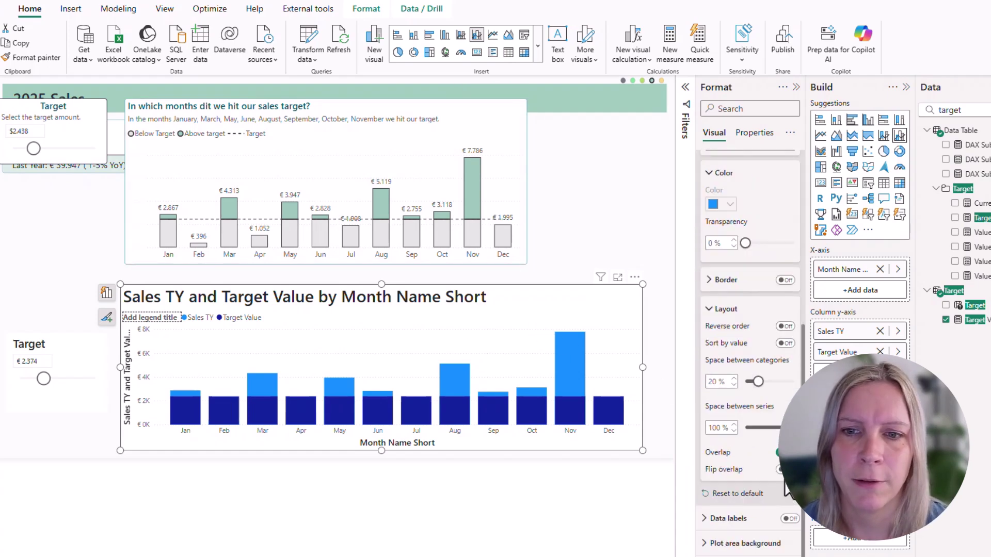
{"action": "left_click", "coordinate": [780, 469]}
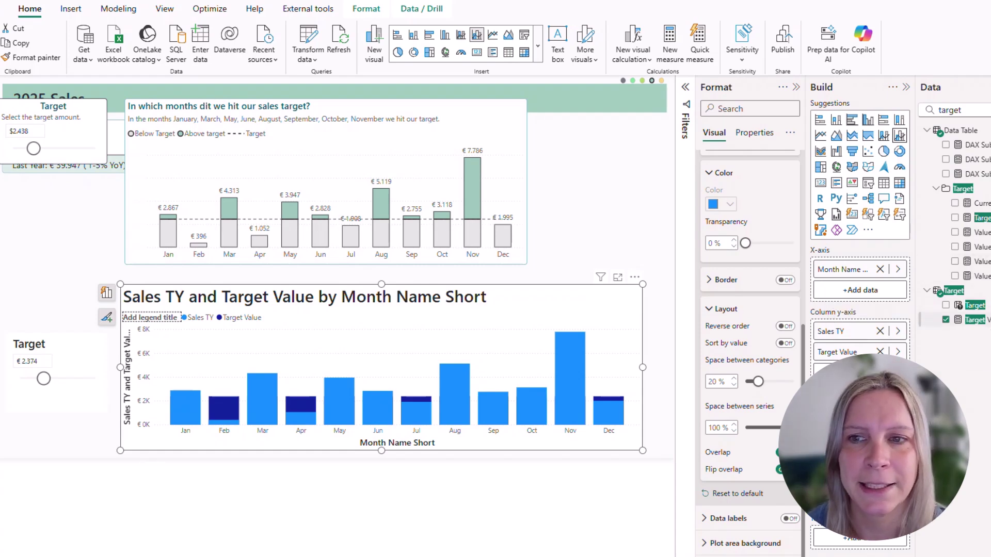
Show Target Value as a line instead of columns, and raise the target to about €2.701.
{"action": "left_click_drag", "start_coordinate": [970, 320], "coordinate": [859, 403]}
{"action": "scroll", "coordinate": [769, 441], "scroll_direction": "up", "scroll_amount": 5}
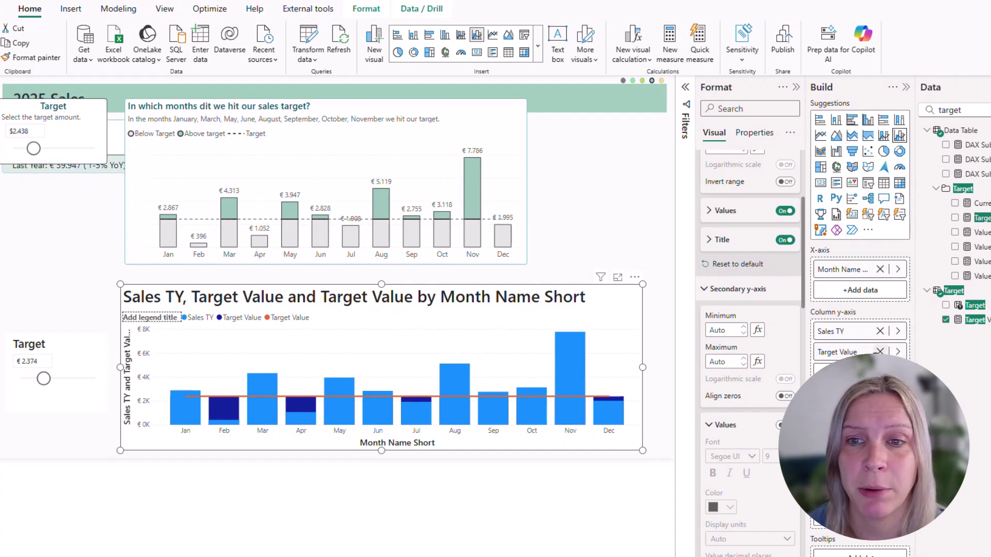
{"action": "left_click", "coordinate": [879, 351]}
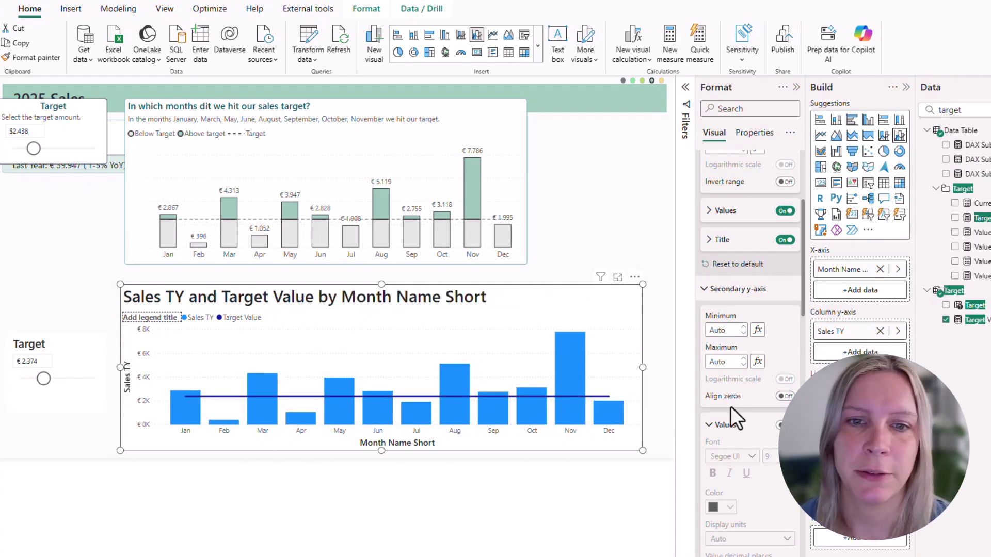
{"action": "mouse_move", "coordinate": [44, 380]}
{"action": "left_mouse_down"}
{"action": "mouse_move", "coordinate": [33, 382]}
{"action": "mouse_move", "coordinate": [52, 384]}
{"action": "mouse_move", "coordinate": [33, 382]}
{"action": "mouse_move", "coordinate": [56, 380]}
{"action": "left_mouse_up"}
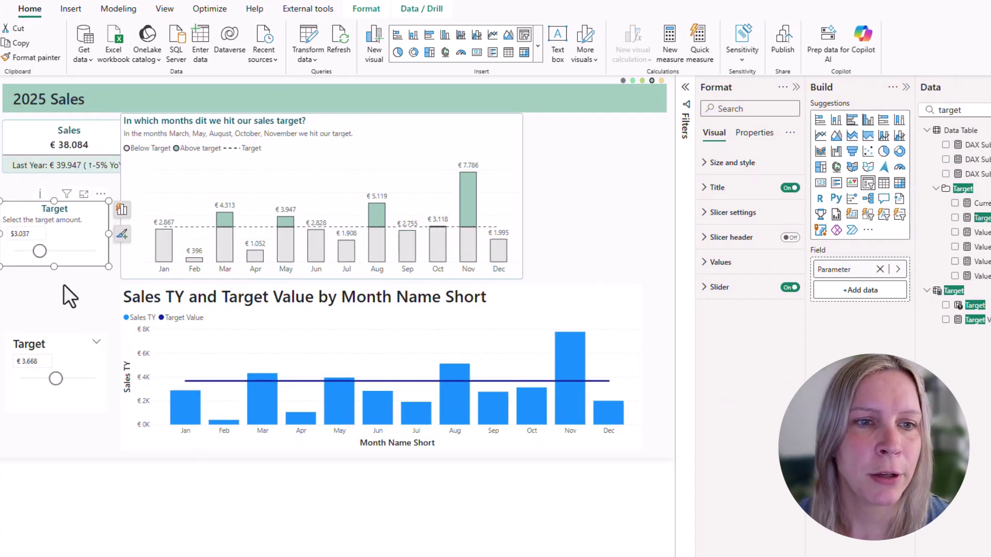
{"action": "left_click", "coordinate": [281, 395]}
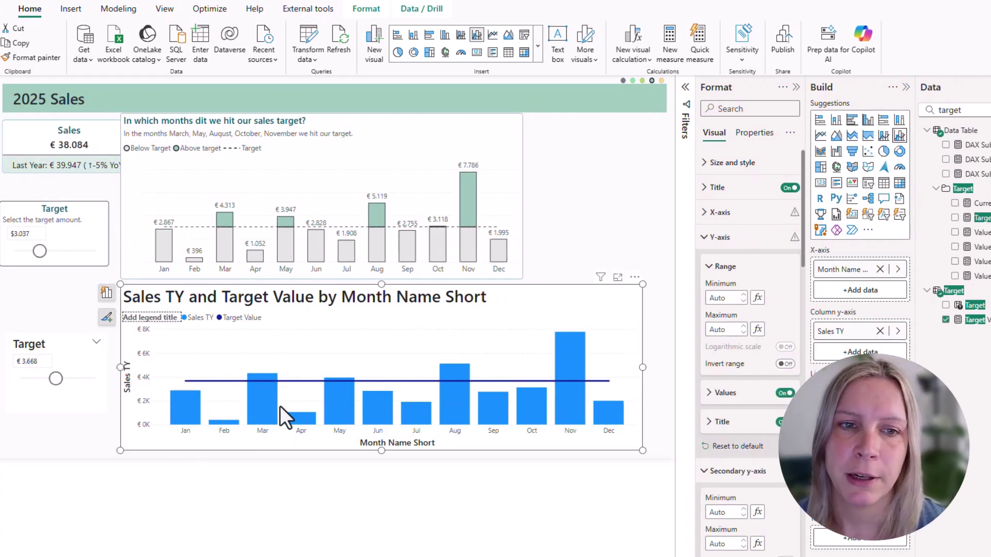
{"action": "scroll", "coordinate": [753, 421], "scroll_direction": "down", "scroll_amount": 8}
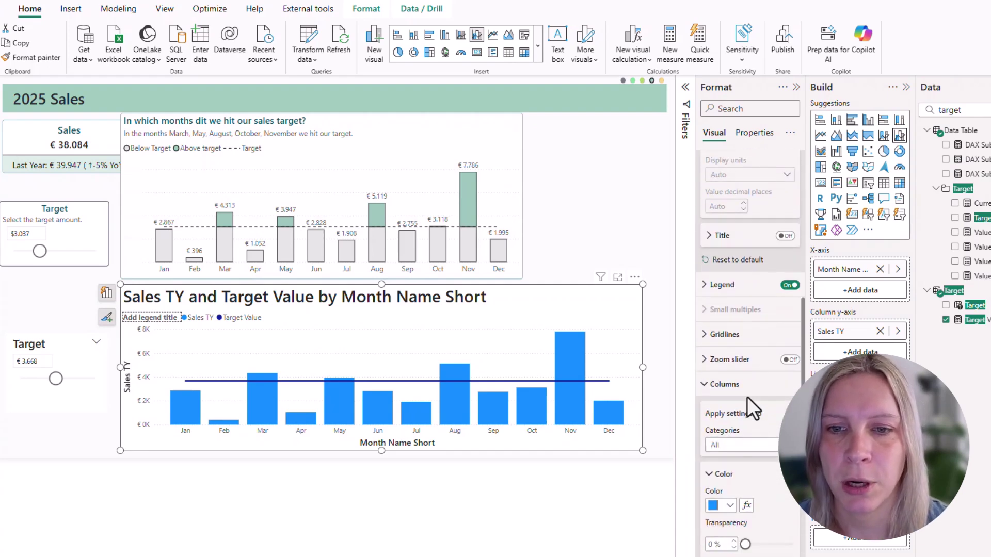
{"action": "scroll", "coordinate": [749, 402], "scroll_direction": "down", "scroll_amount": 2}
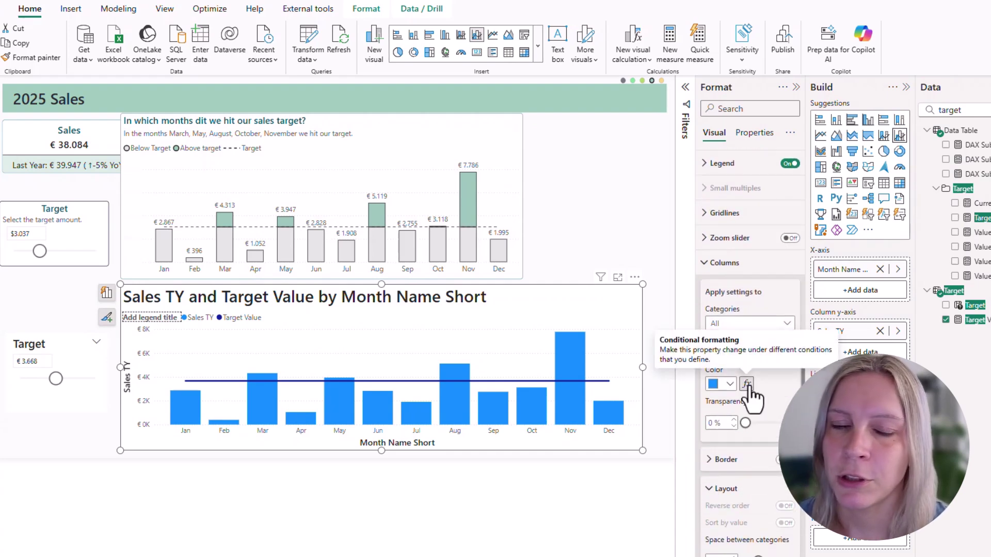
{"action": "left_click", "coordinate": [747, 384]}
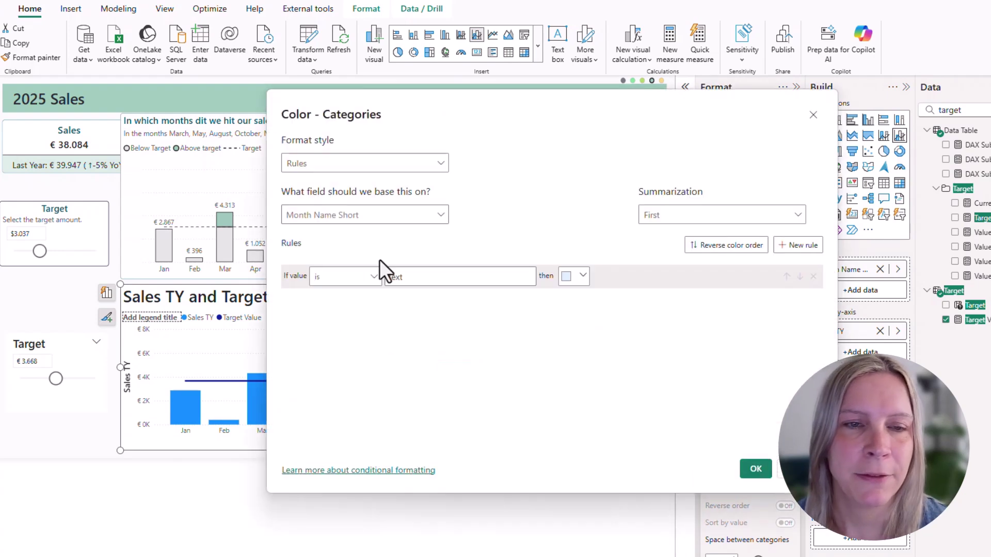
{"action": "left_click", "coordinate": [325, 171]}
{"action": "left_click", "coordinate": [339, 178]}
{"action": "left_click", "coordinate": [343, 173]}
{"action": "left_click", "coordinate": [338, 222]}
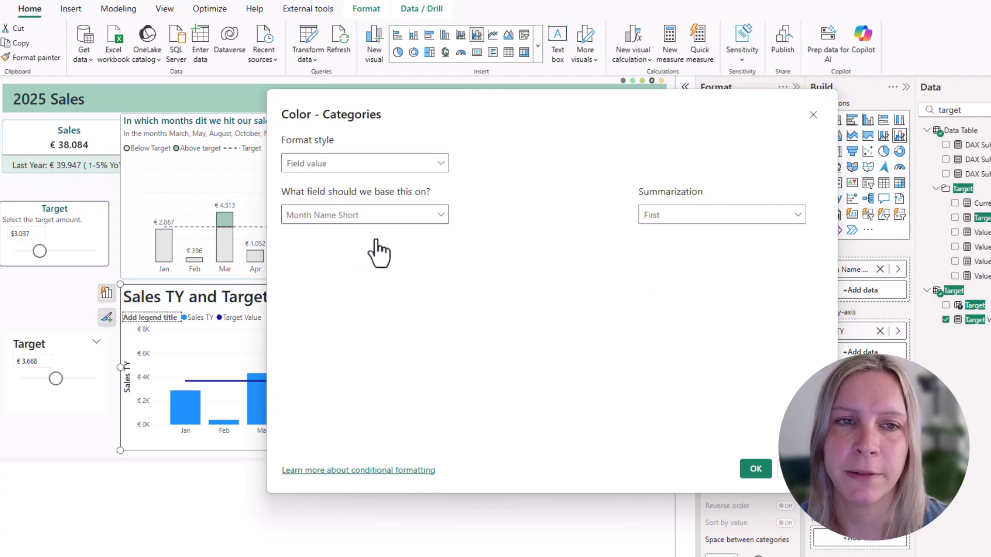
{"action": "left_click", "coordinate": [792, 471]}
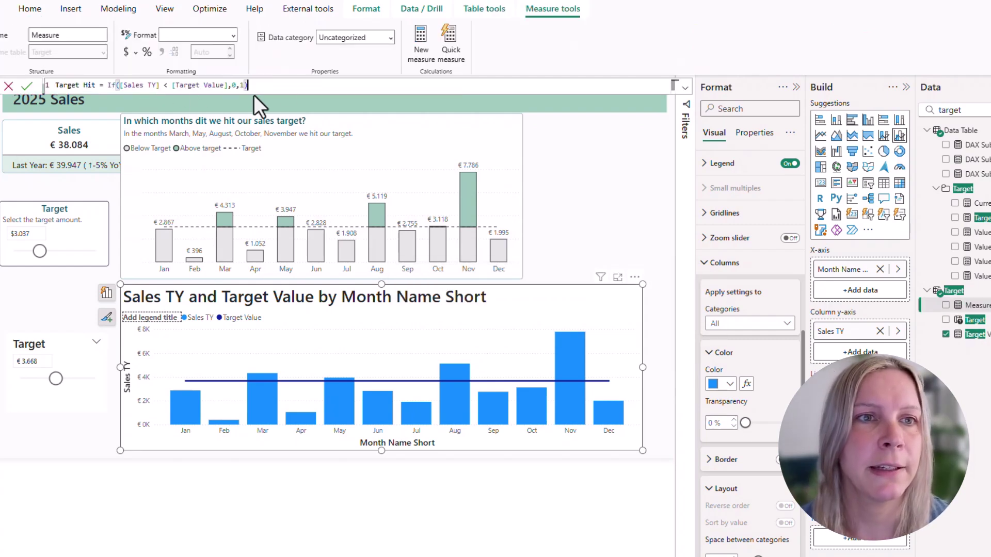
Make Target Hit return "#E6E6E6" below target and "#9DC7BB" otherwise instead of 0 and 1.
{"action": "scroll", "coordinate": [310, 90], "scroll_direction": "up", "scroll_amount": 4}
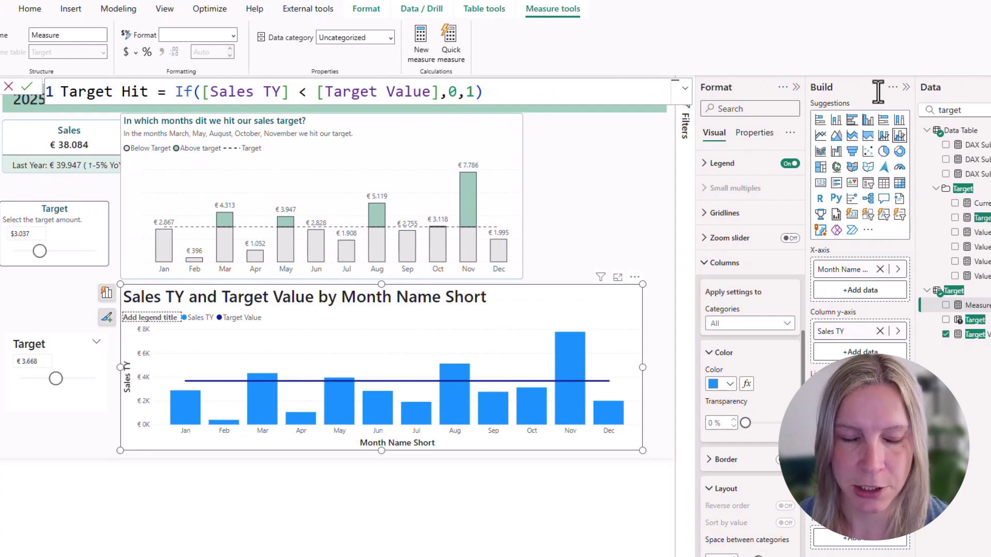
{"action": "double_click", "coordinate": [471, 92]}
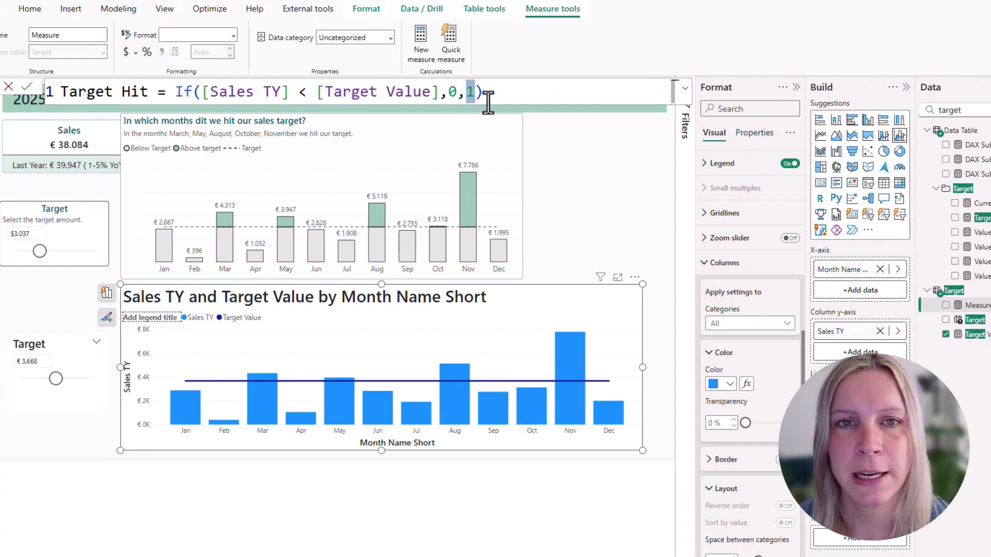
{"action": "key", "text": "BackSpace"}
{"action": "type", "text": "\""}
{"action": "type", "text": "#9DC7BB"}
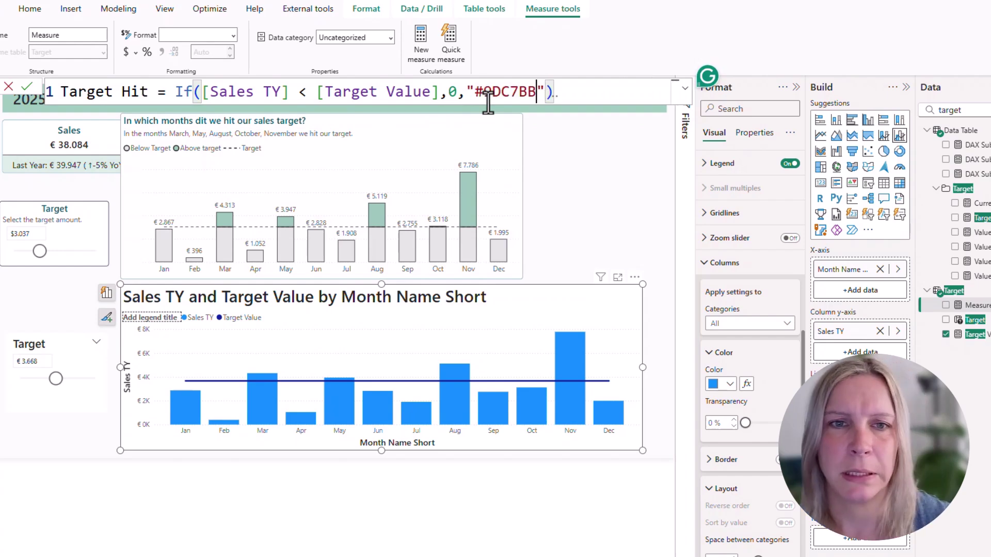
{"action": "left_click", "coordinate": [453, 93]}
{"action": "double_click", "coordinate": [454, 93]}
{"action": "type", "text": "#E6E6E6"}
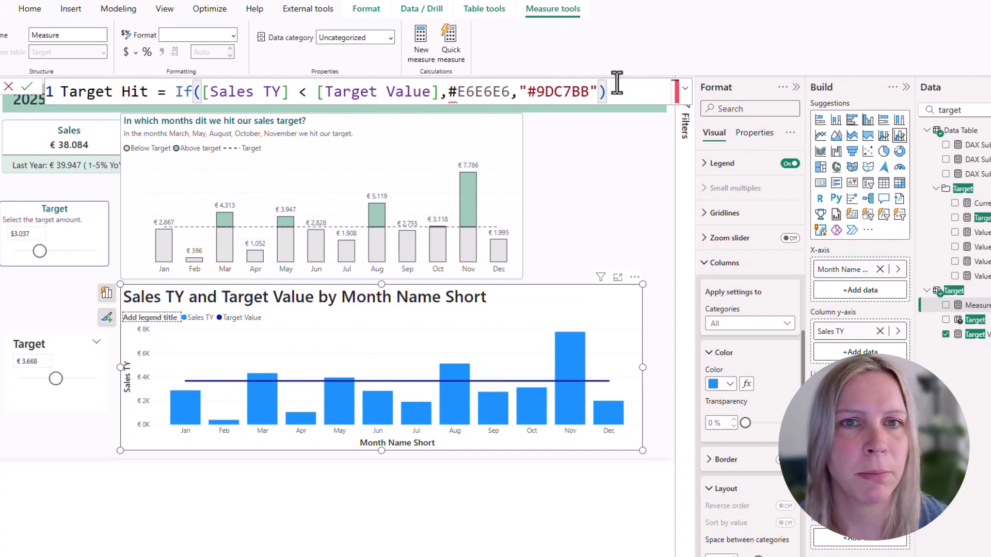
{"action": "type", "text": "\""}
{"action": "key", "text": "Left"}
{"action": "key", "text": "Left"}
{"action": "key", "text": "Left"}
{"action": "key", "text": "Left"}
{"action": "key", "text": "Left"}
{"action": "key", "text": "Left"}
{"action": "key", "text": "Left"}
{"action": "key", "text": "Left"}
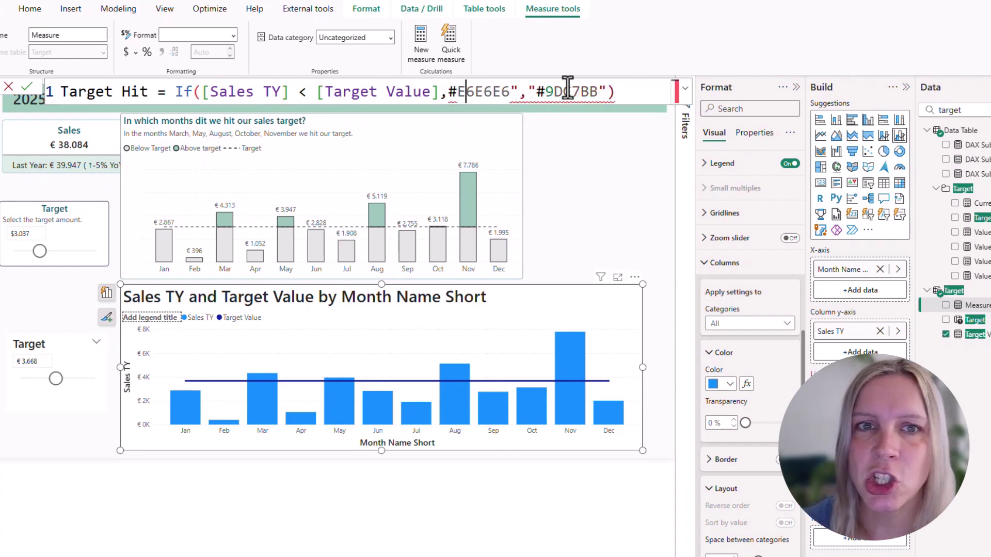
{"action": "type", "text": "\""}
{"action": "key", "text": "Return"}
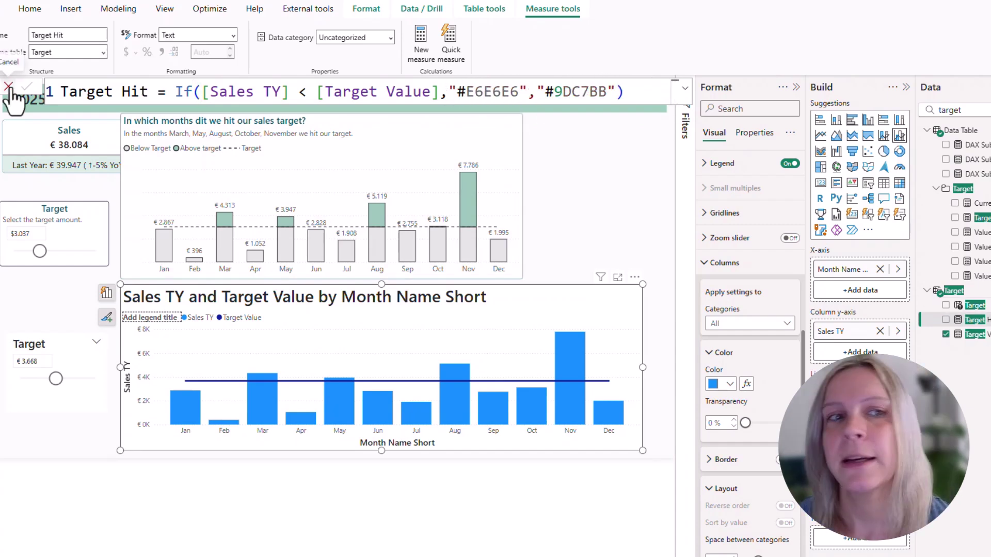
Colour the columns by the Target Hit field value, then drag the Target slicer to test it.
{"action": "left_click", "coordinate": [747, 384]}
{"action": "left_click", "coordinate": [336, 170]}
{"action": "left_click", "coordinate": [330, 219]}
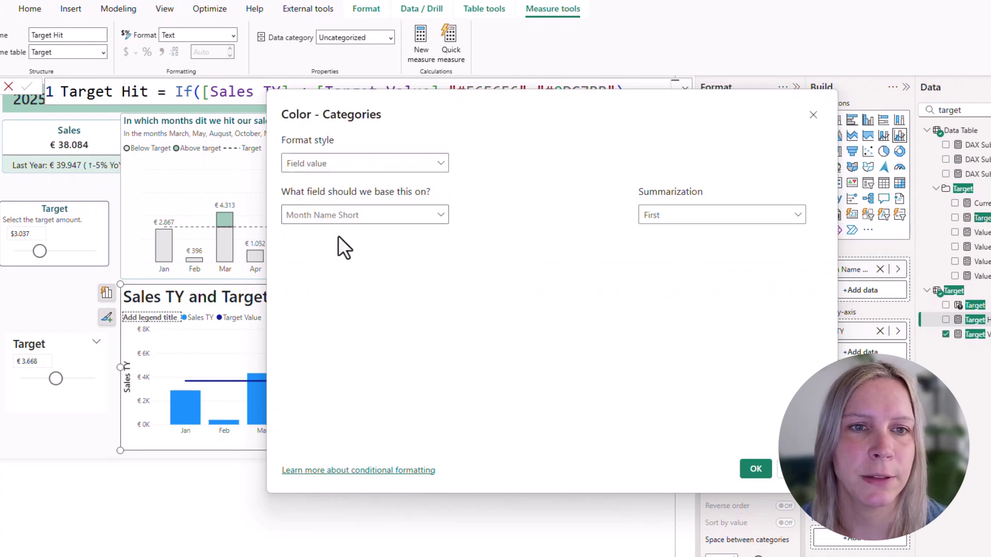
{"action": "left_click", "coordinate": [364, 215]}
{"action": "left_click", "coordinate": [360, 288]}
{"action": "left_click", "coordinate": [371, 214]}
{"action": "scroll", "coordinate": [361, 361], "scroll_direction": "down", "scroll_amount": 1}
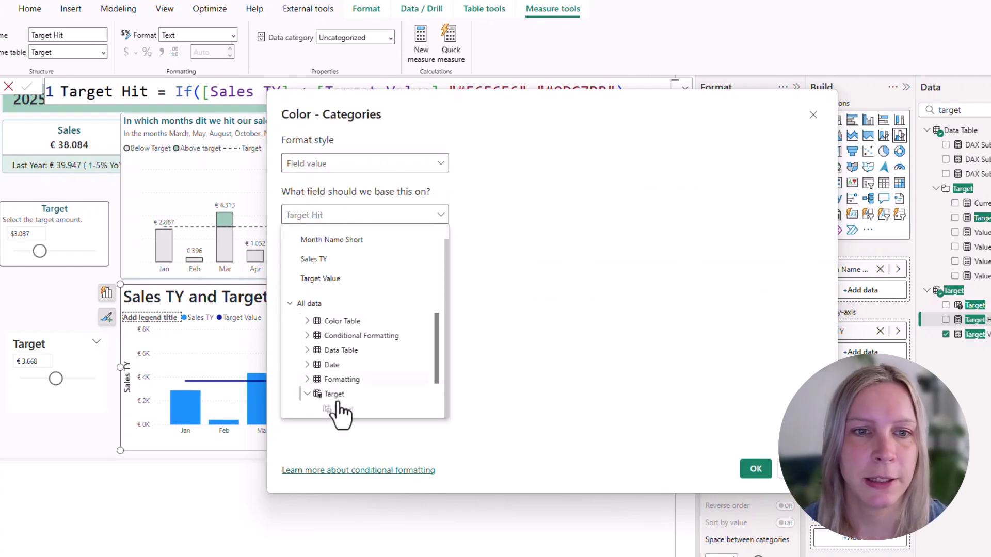
{"action": "left_click", "coordinate": [308, 394]}
{"action": "scroll", "coordinate": [362, 397], "scroll_direction": "down", "scroll_amount": 1}
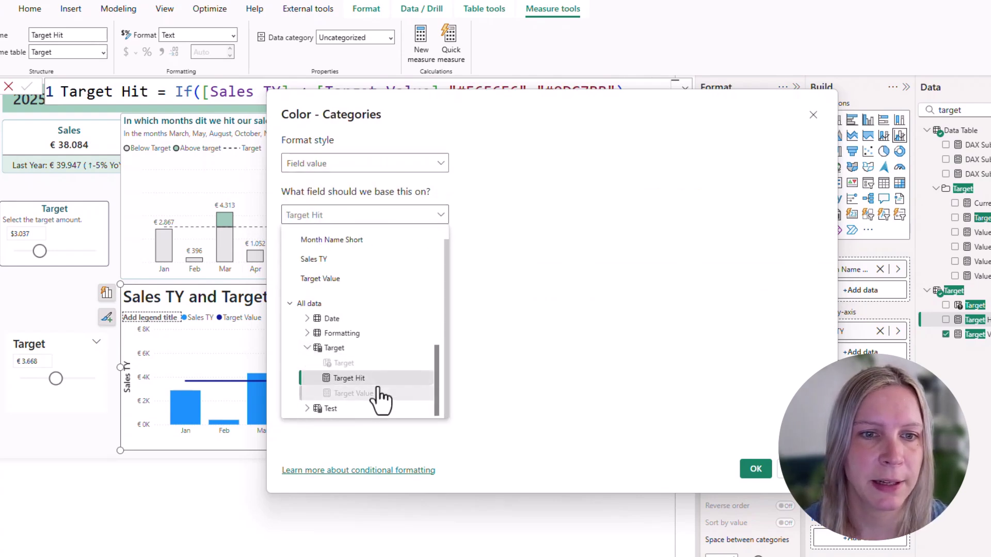
{"action": "left_click", "coordinate": [416, 383]}
{"action": "left_click", "coordinate": [756, 468]}
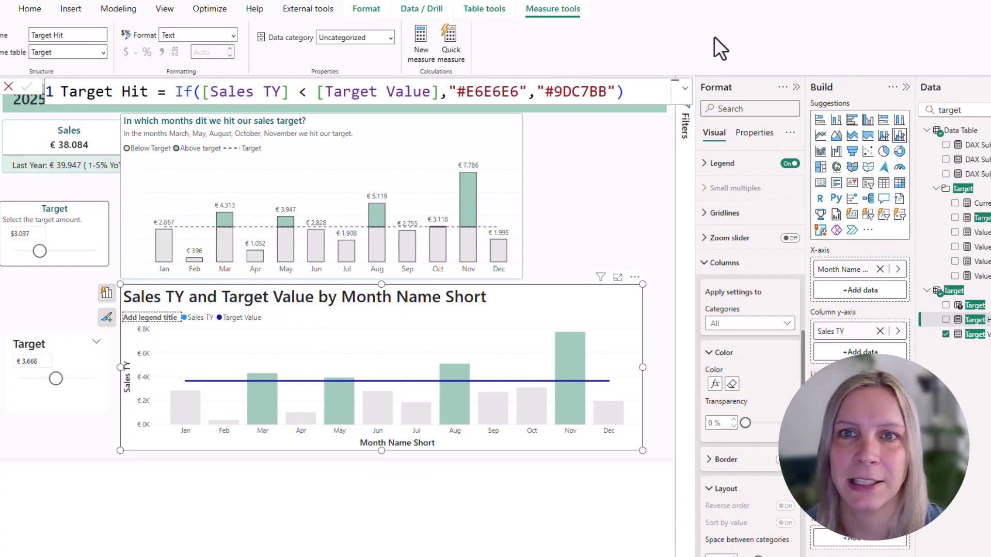
{"action": "mouse_move", "coordinate": [56, 379]}
{"action": "left_mouse_down"}
{"action": "mouse_move", "coordinate": [64, 381]}
{"action": "mouse_move", "coordinate": [36, 381]}
{"action": "left_mouse_up"}
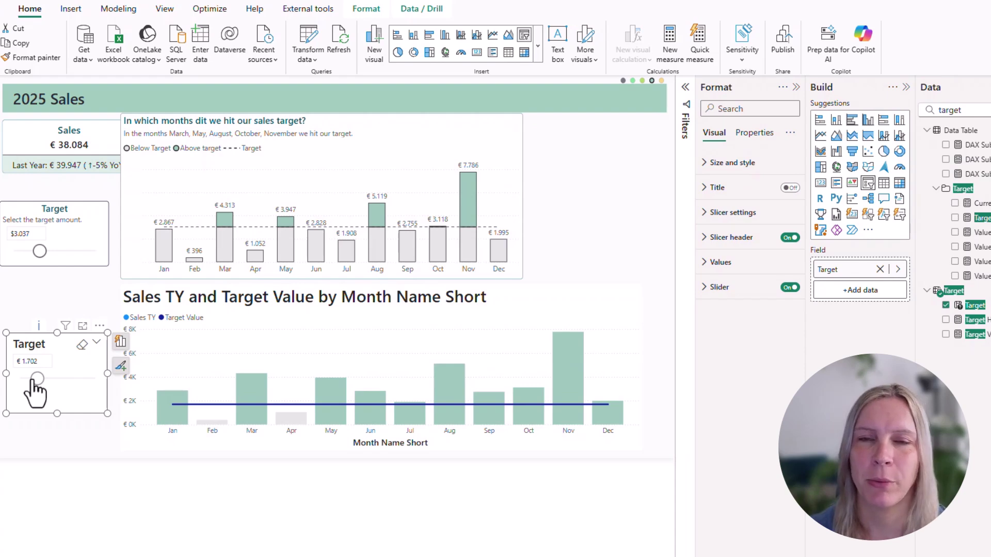
Raise the Target slicer to €4.803, leaving only August and November green.
{"action": "left_click", "coordinate": [65, 379]}
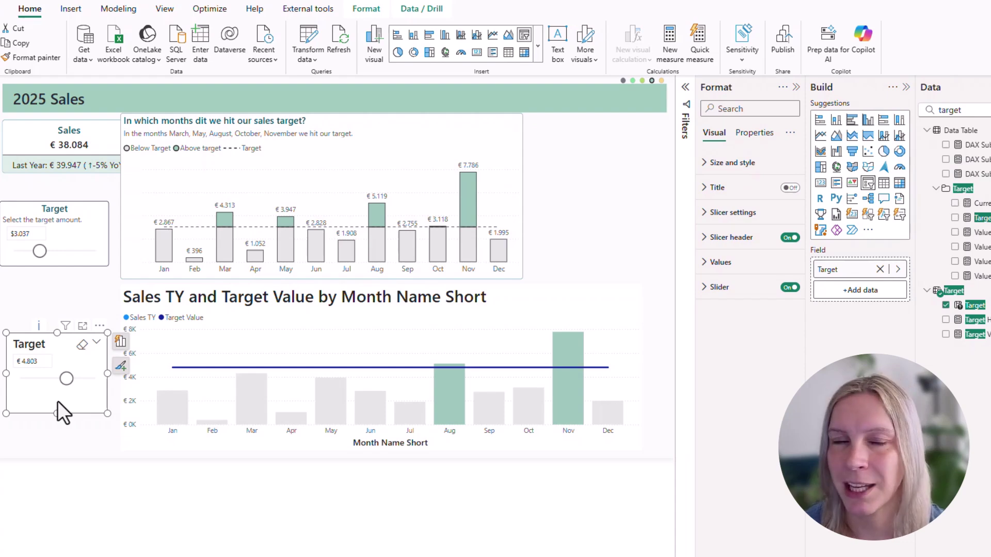
{"action": "left_click", "coordinate": [118, 8]}
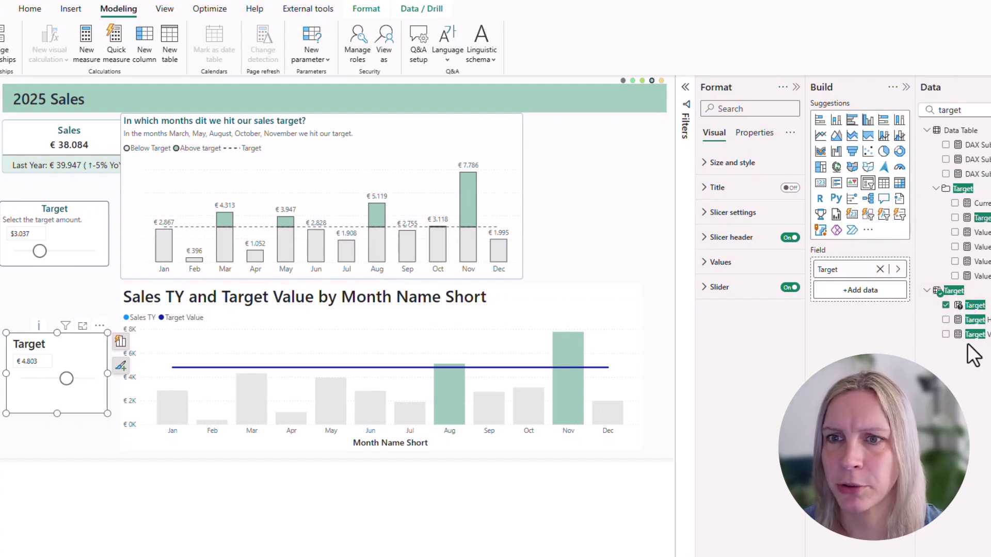
Inspect the generated values of the Target column in Table view.
{"action": "left_click", "coordinate": [2, 115]}
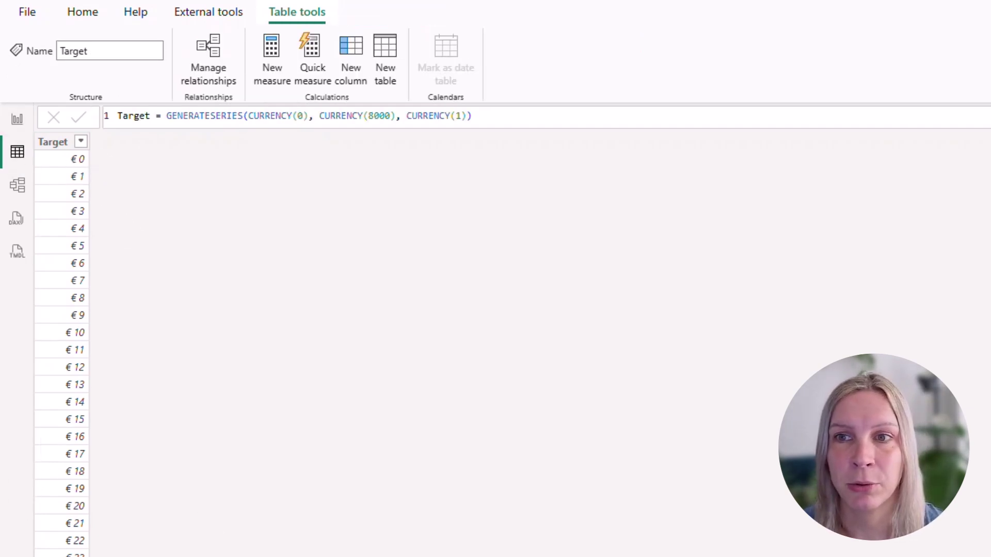
{"action": "scroll", "coordinate": [62, 351], "scroll_direction": "down", "scroll_amount": 15}
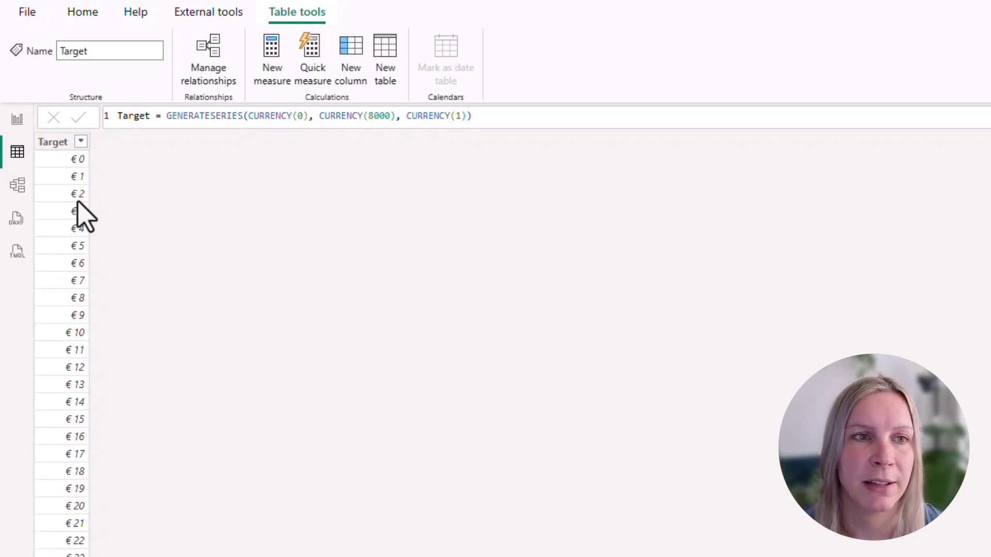
{"action": "left_click", "coordinate": [74, 232]}
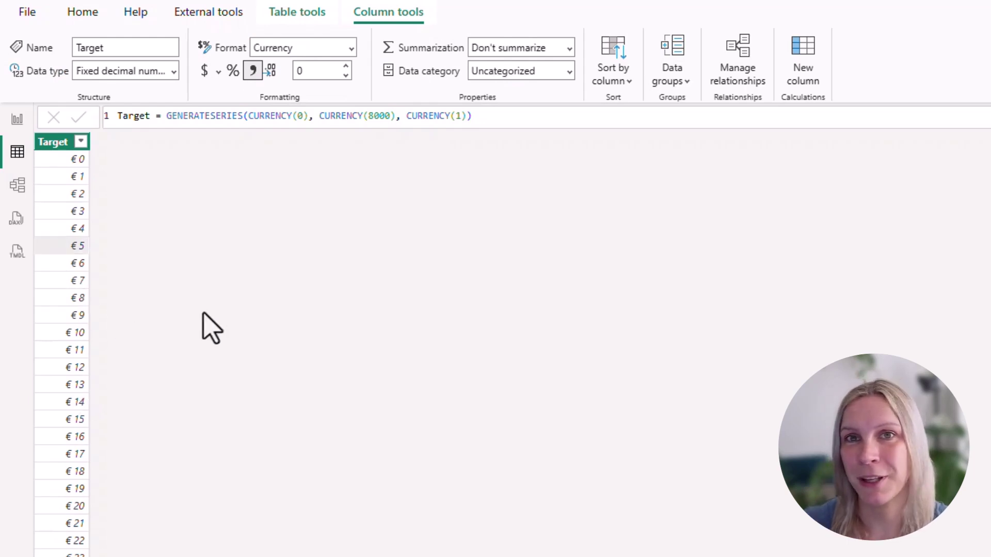
Back in Report view, start a new Numeric range parameter.
{"action": "left_click", "coordinate": [17, 120]}
{"action": "left_click", "coordinate": [463, 78]}
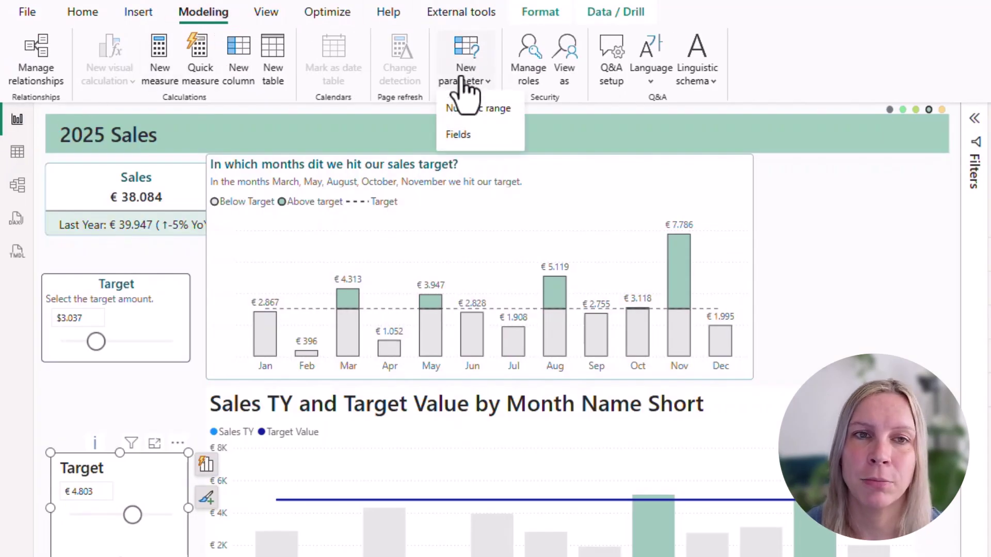
{"action": "left_click", "coordinate": [480, 108]}
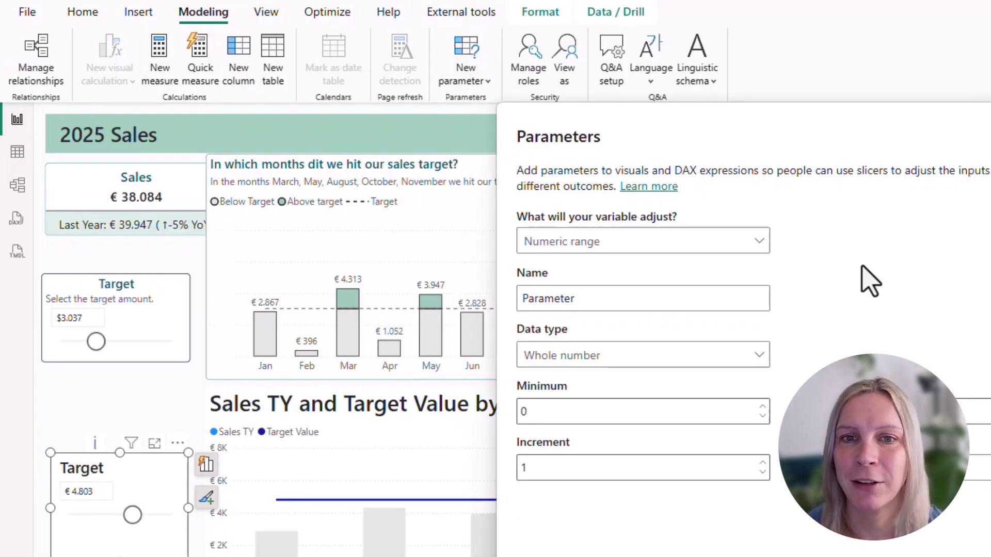